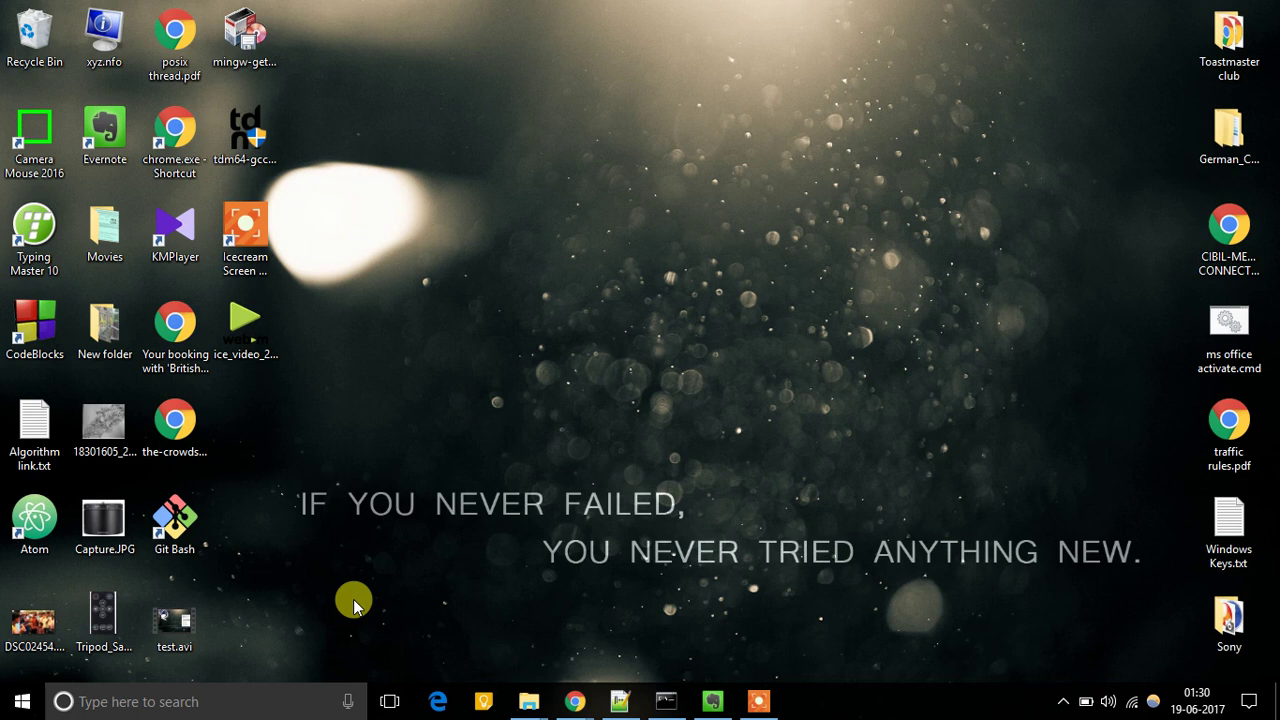
# Step: Open This PC in a maximized window and display the computer's system properties
pyautogui.press('super')
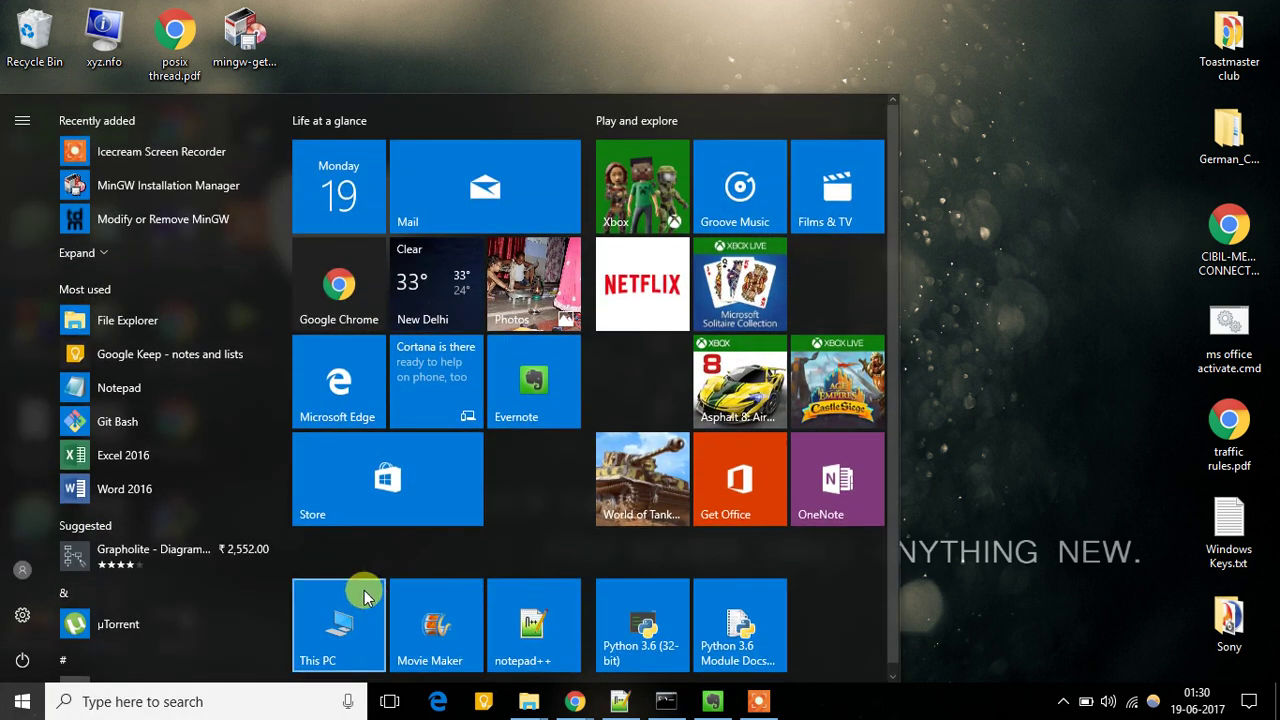
pyautogui.click(335, 612)
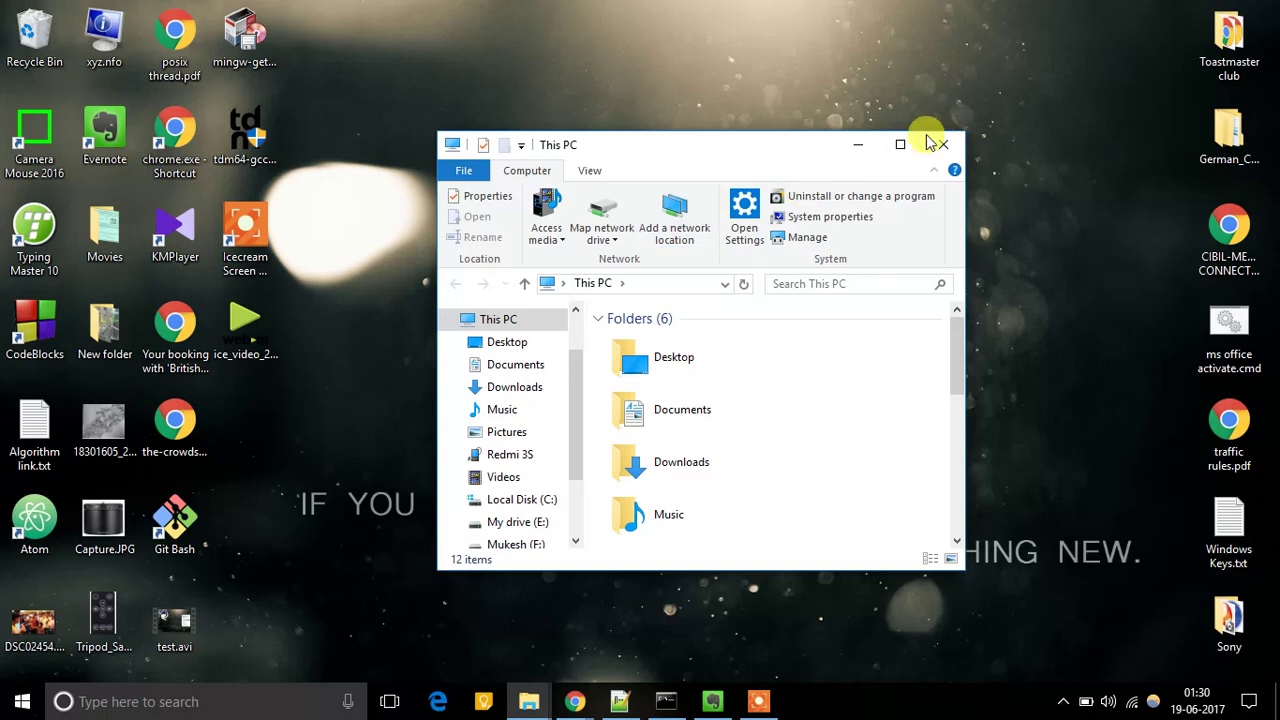
pyautogui.click(906, 144)
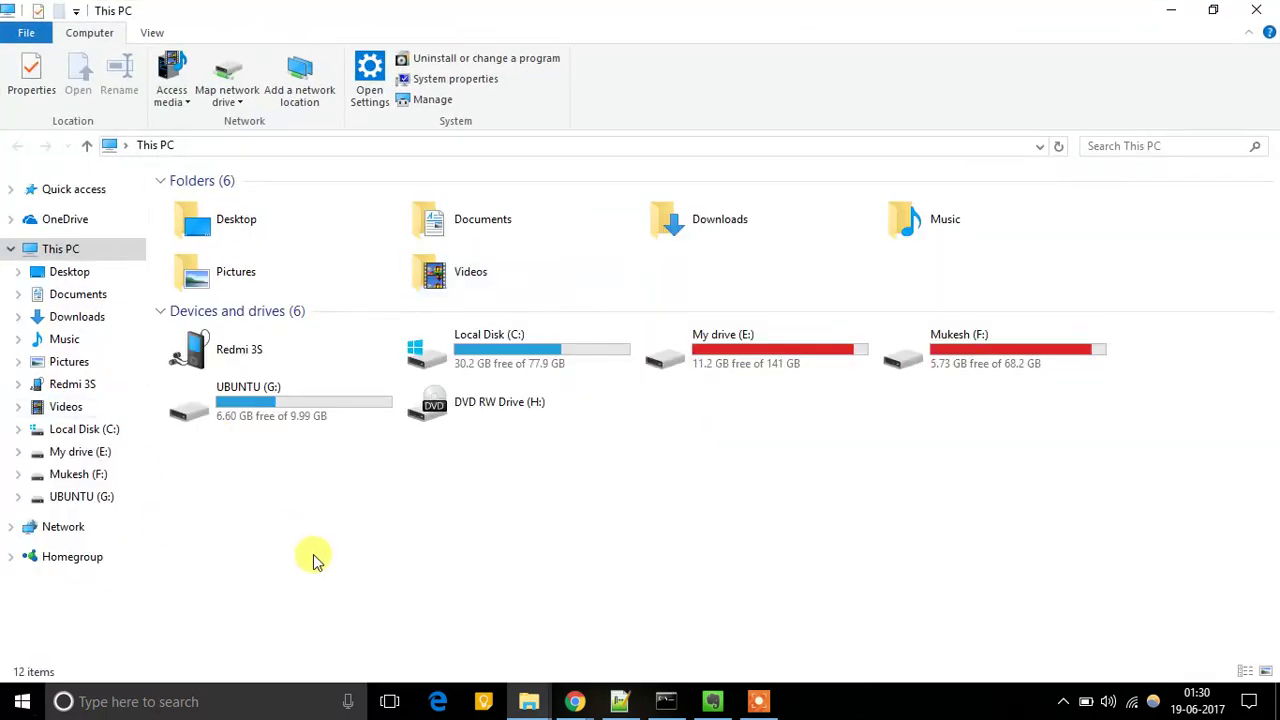
pyautogui.rightClick(296, 527)
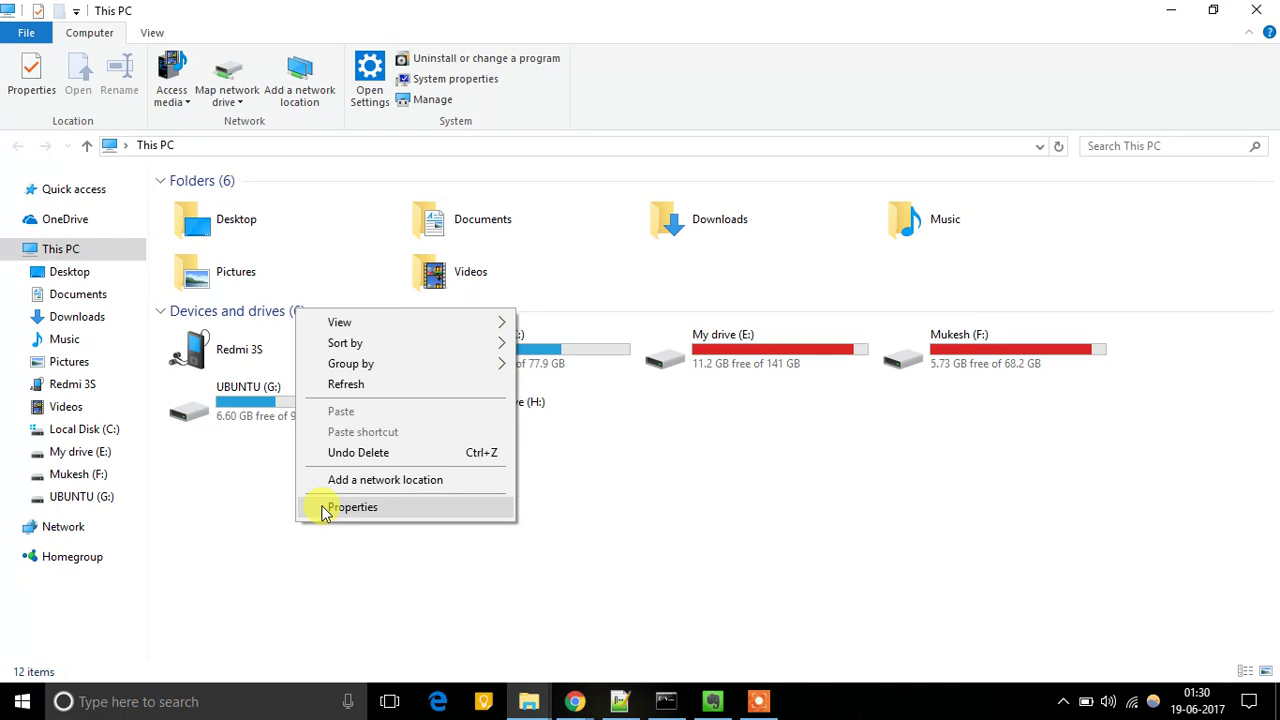
pyautogui.click(352, 507)
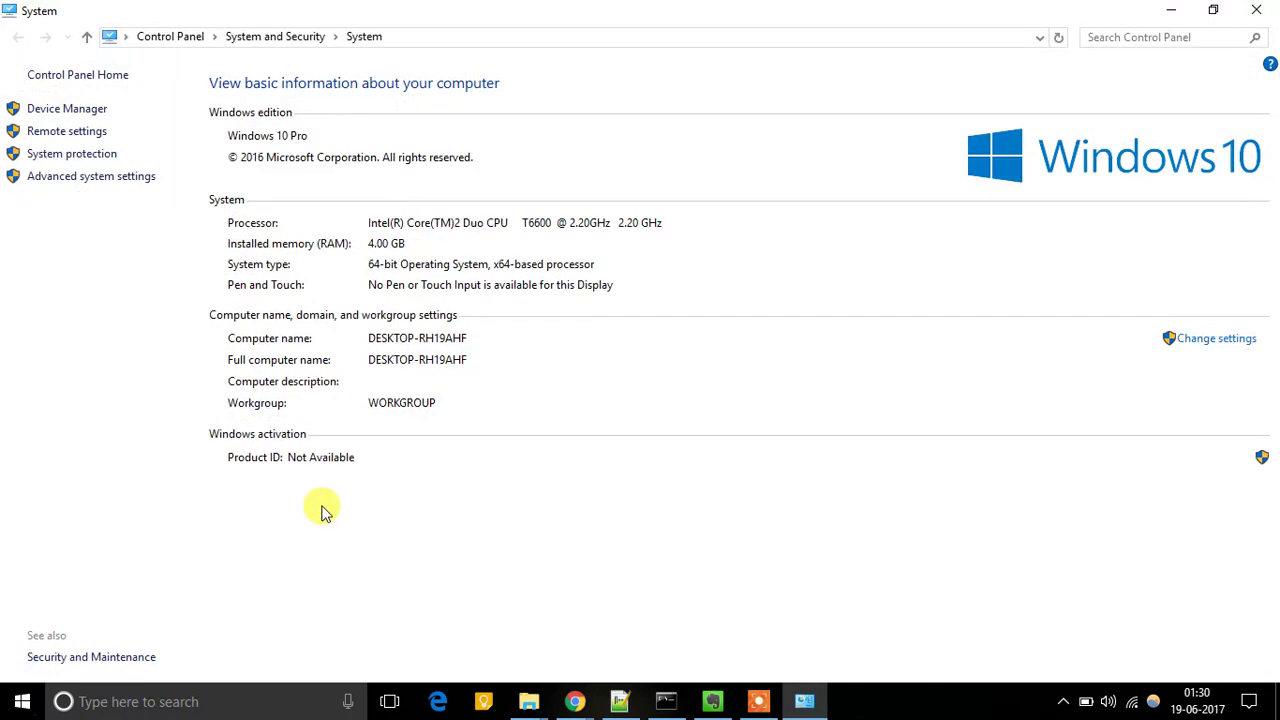
# Step: Open the system variable Path for editing through the environment variables in the advanced system settings
pyautogui.click(86, 180)
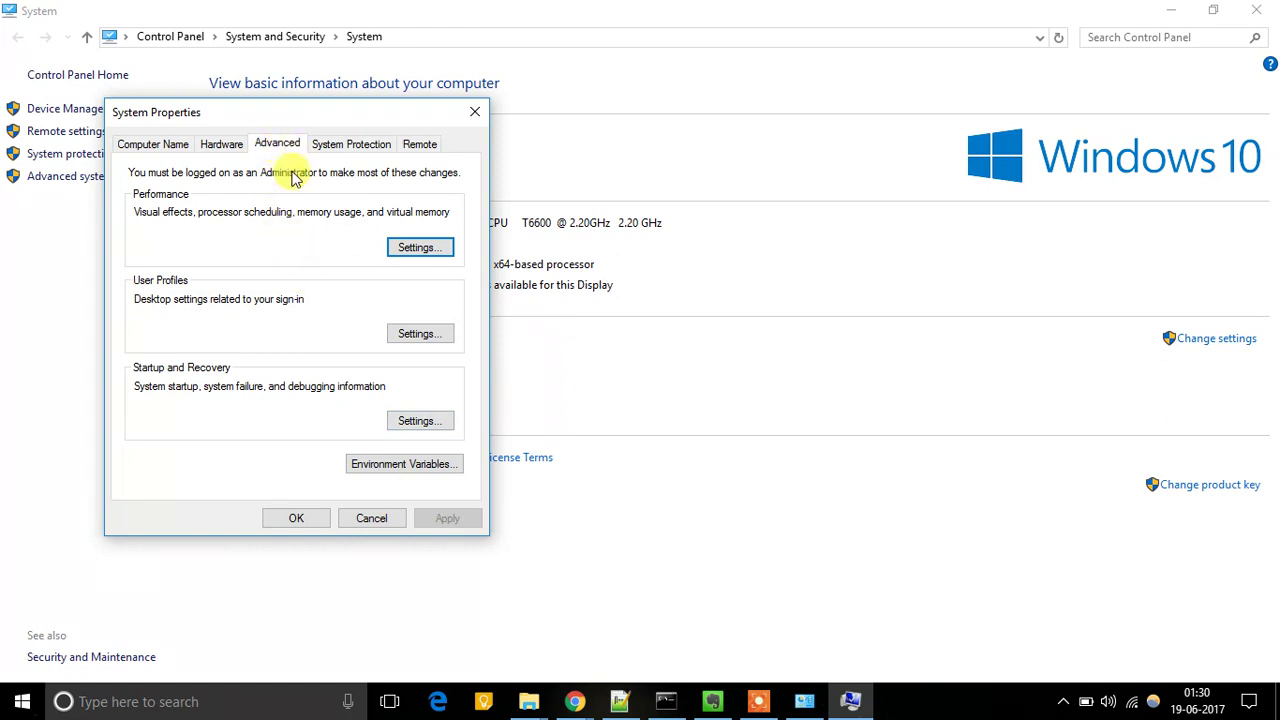
pyautogui.click(392, 470)
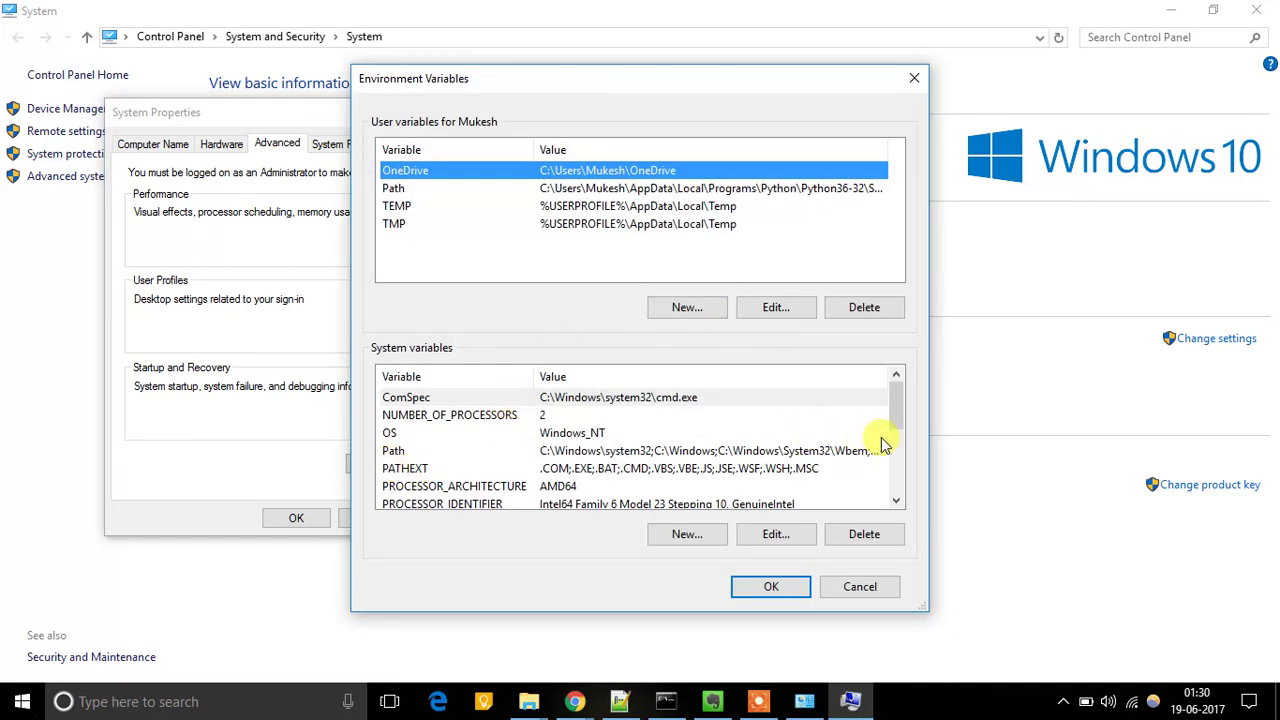
pyautogui.scroll(-1, 898, 423)
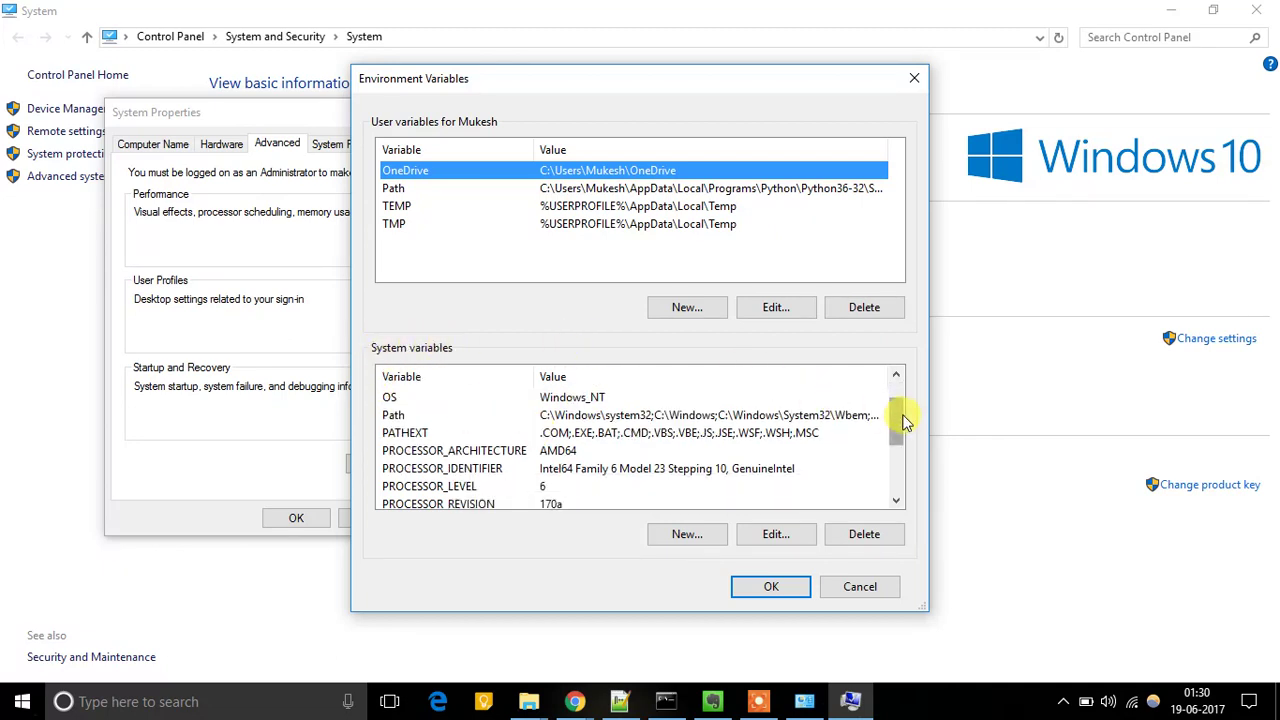
pyautogui.click(601, 419)
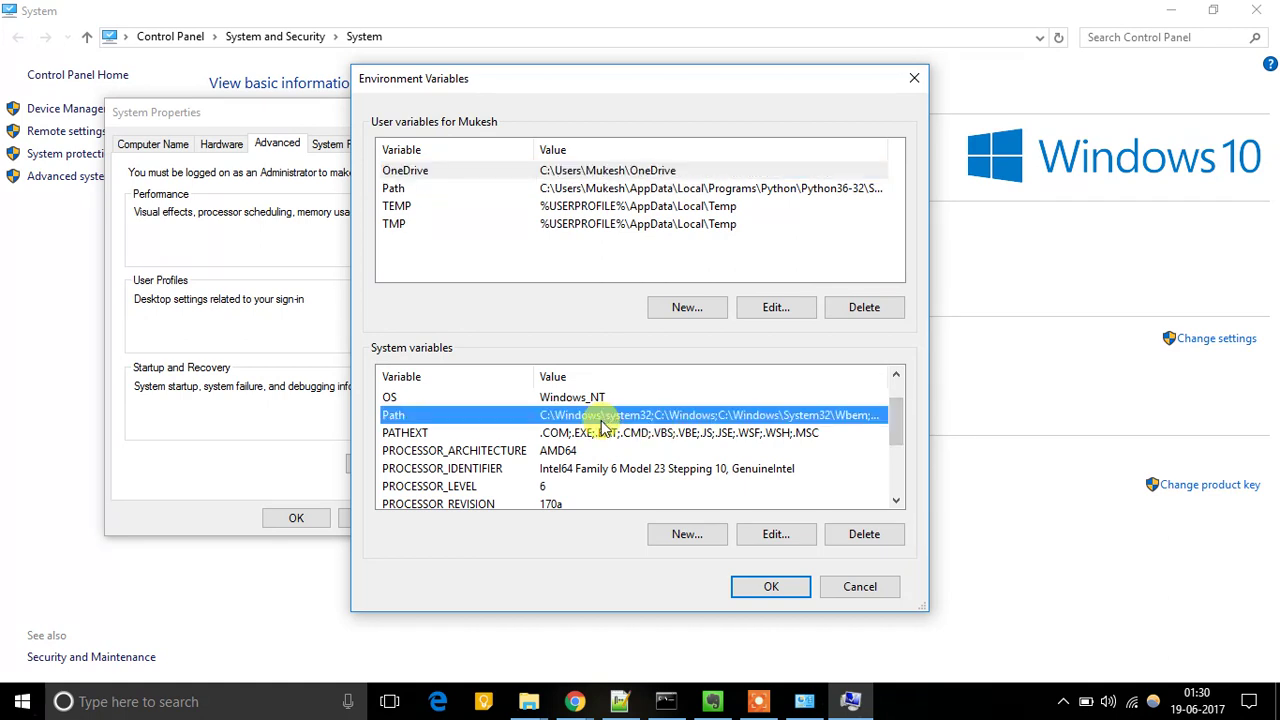
pyautogui.click(766, 537)
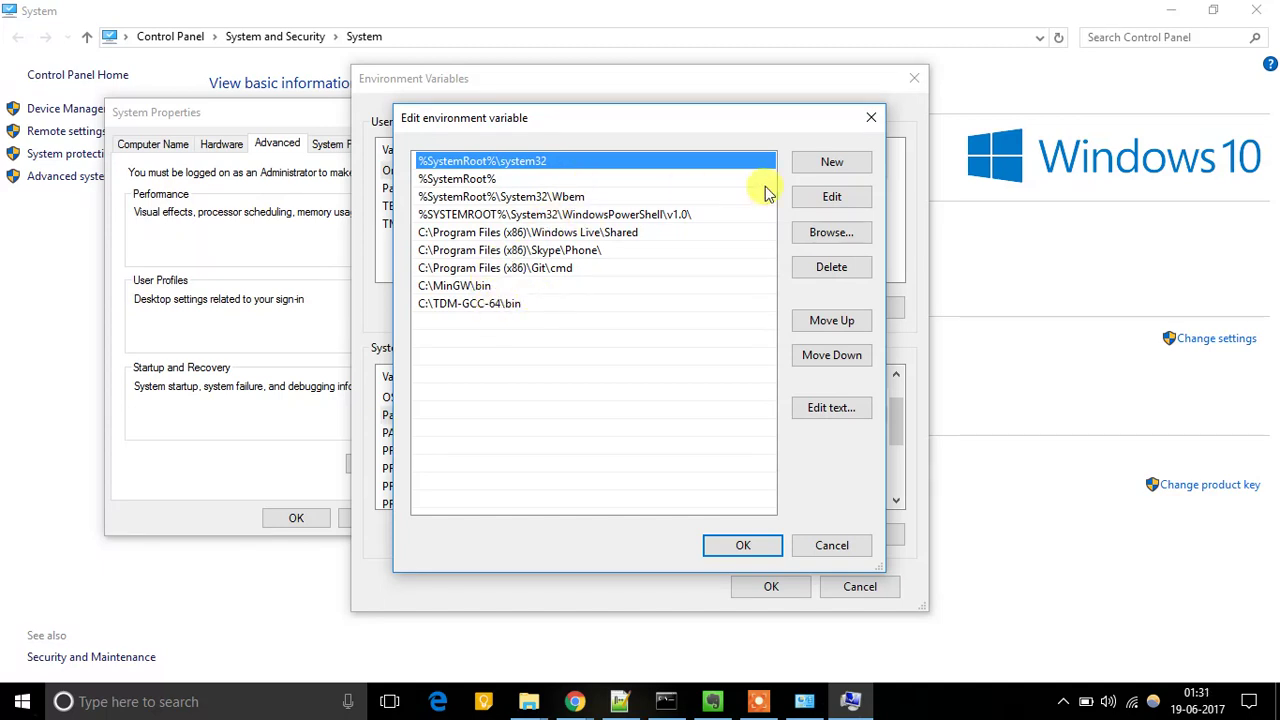
# Step: Copy the path of the TDM-GCC-64 bin folder in File Explorer and add C:\TDM-GCC-64\bin as a new Path entry
pyautogui.click(826, 164)
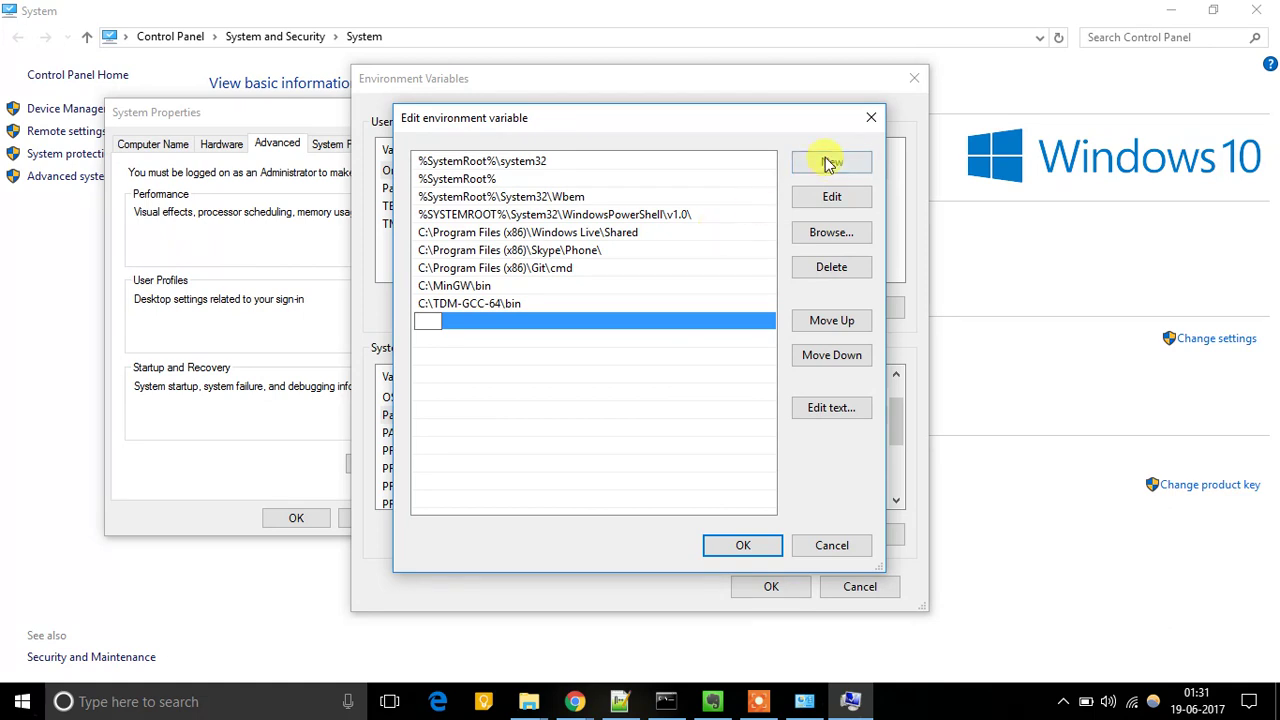
pyautogui.click(537, 704)
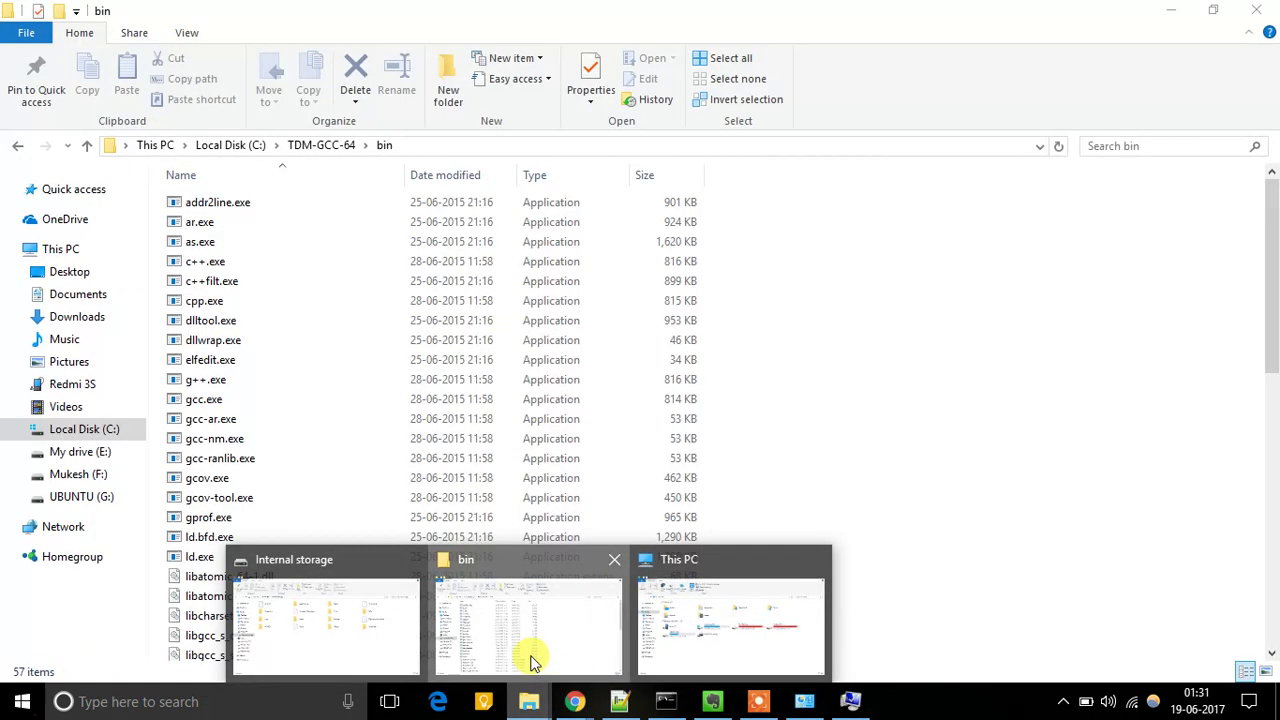
pyautogui.click(528, 660)
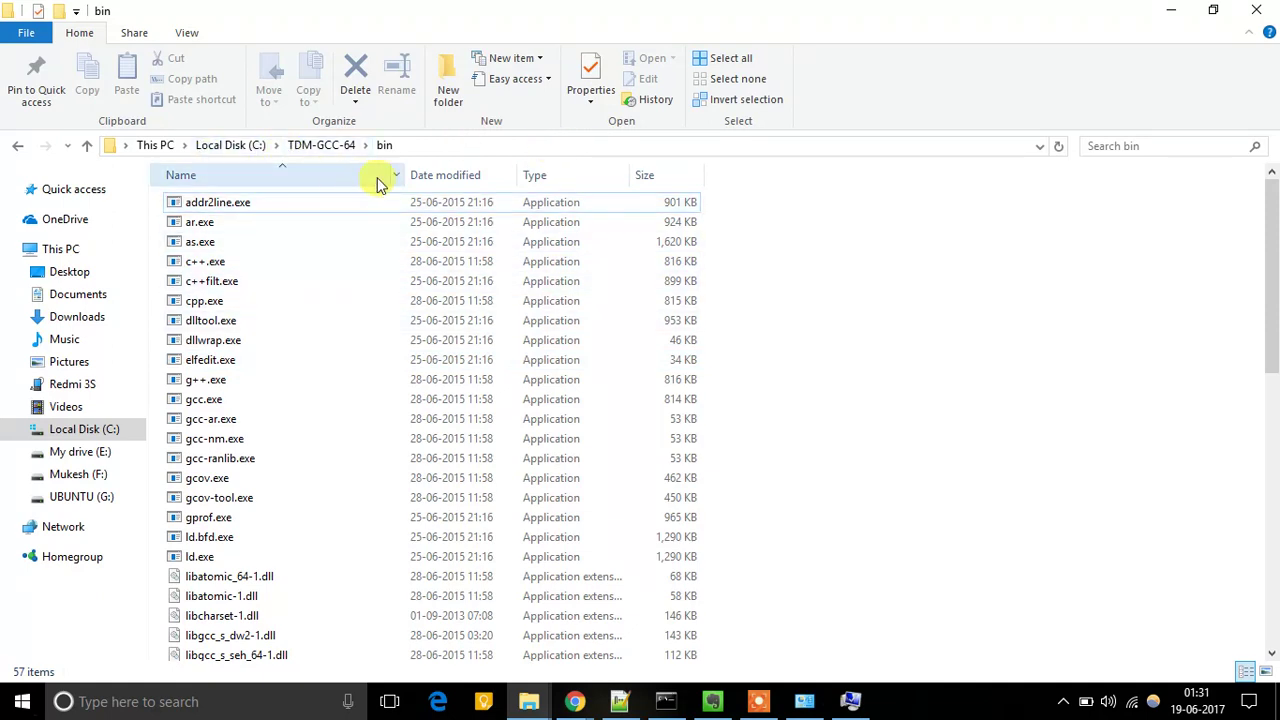
pyautogui.click(434, 145)
pyautogui.hotkey('ctrl', 'c')
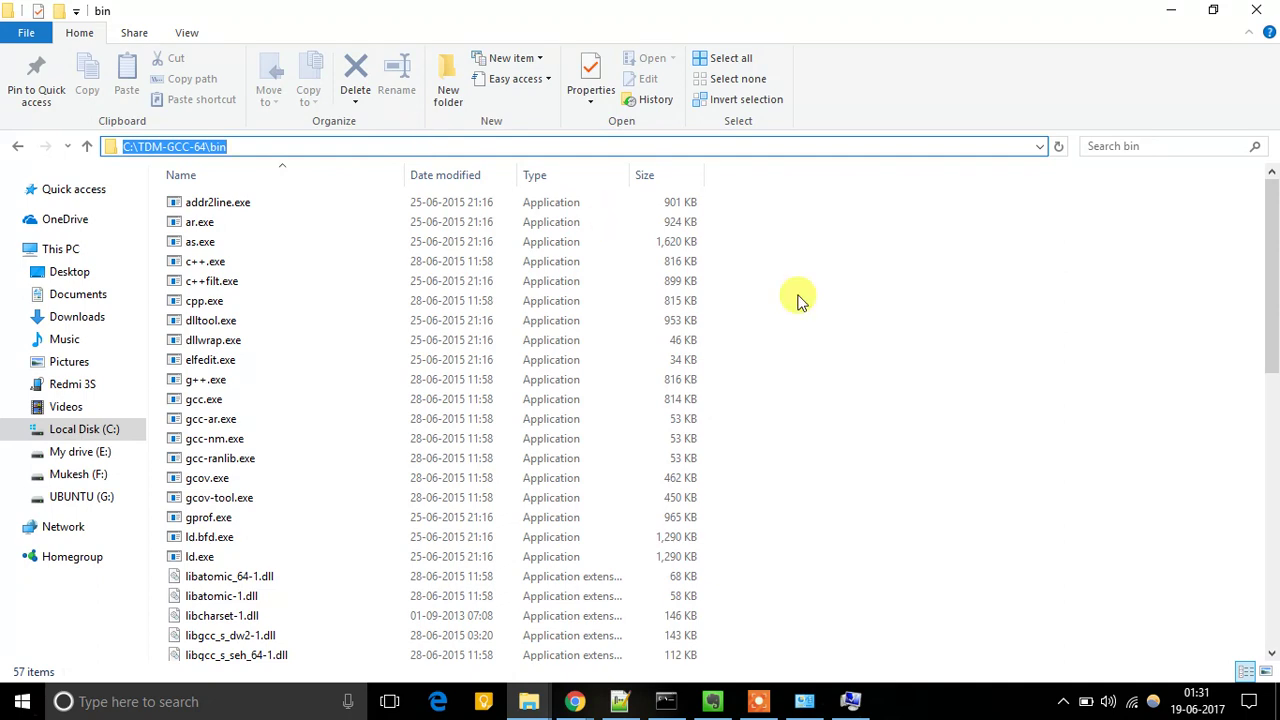
pyautogui.click(1176, 9)
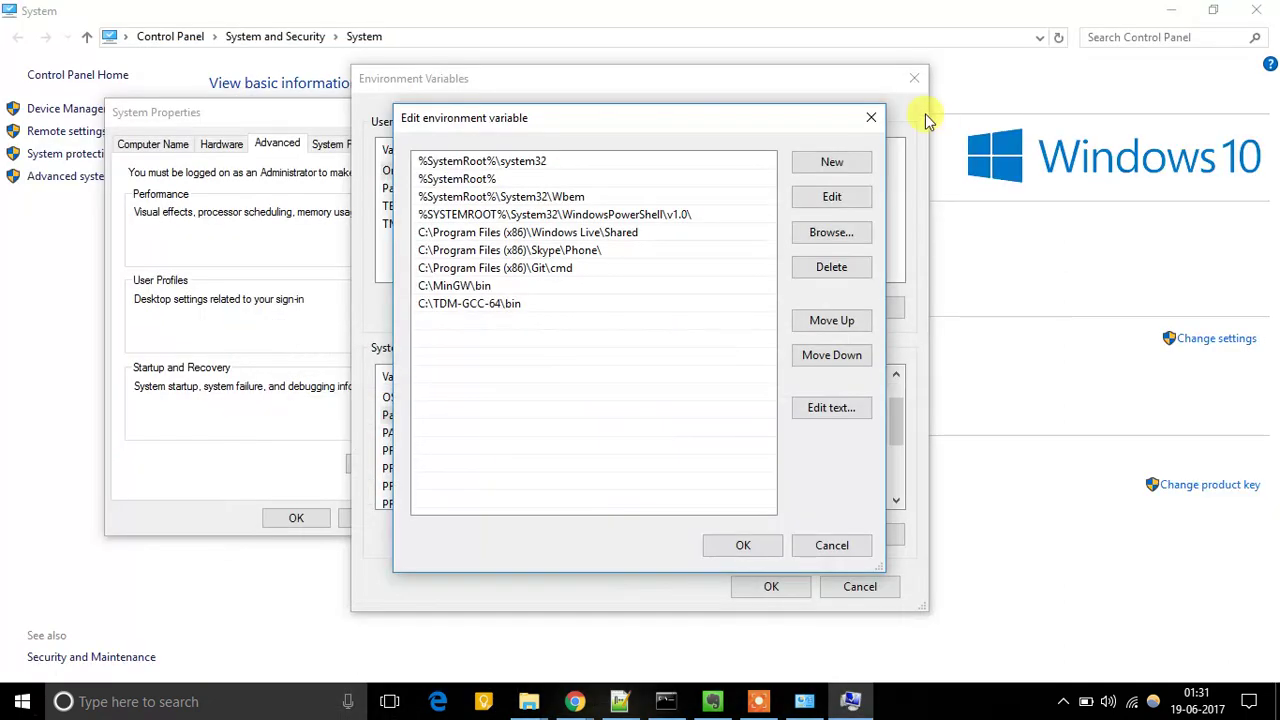
pyautogui.click(828, 163)
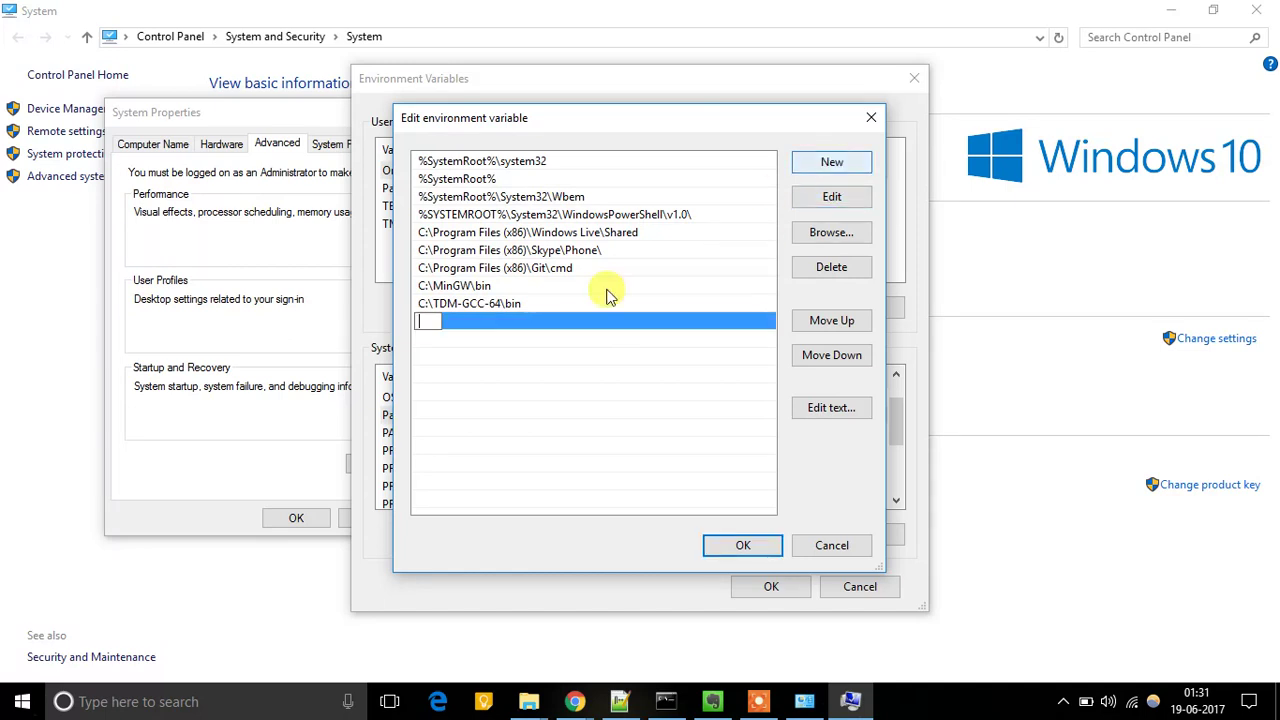
pyautogui.hotkey('ctrl', 'v')
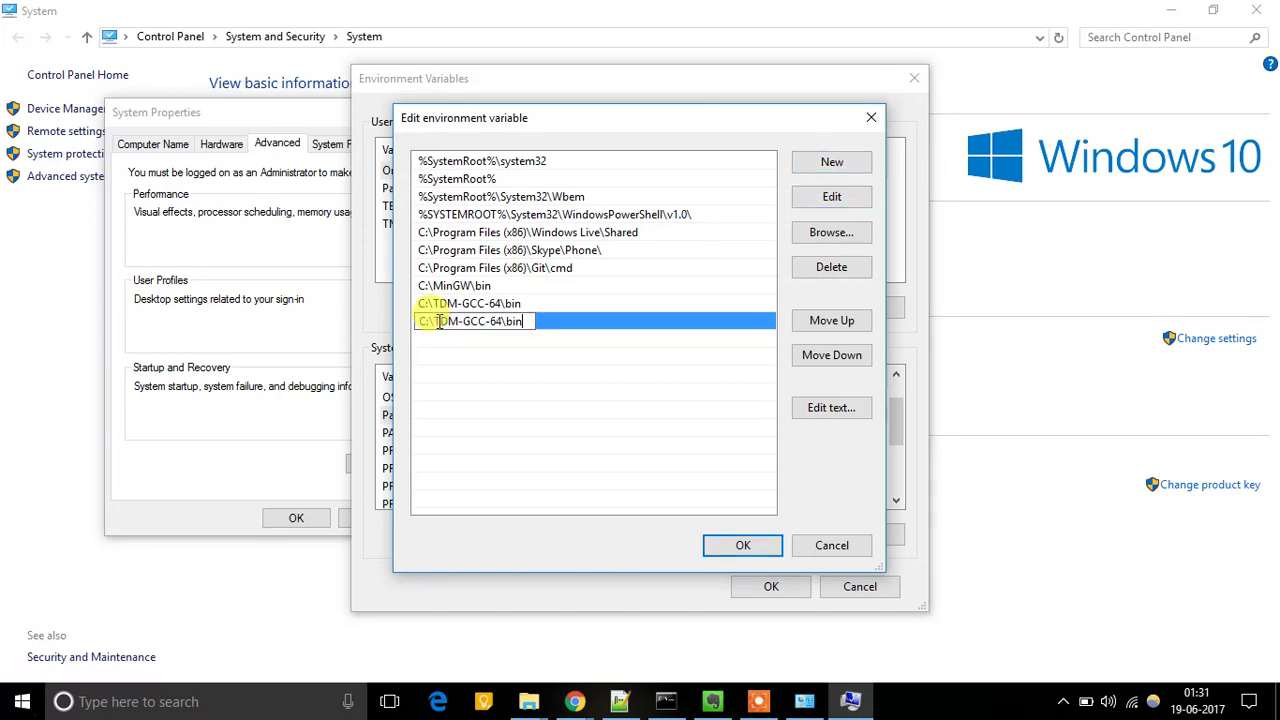
# Step: Delete the first of the two duplicate C:\TDM-GCC-64\bin entries from Path and select the remaining one
pyautogui.click(535, 301)
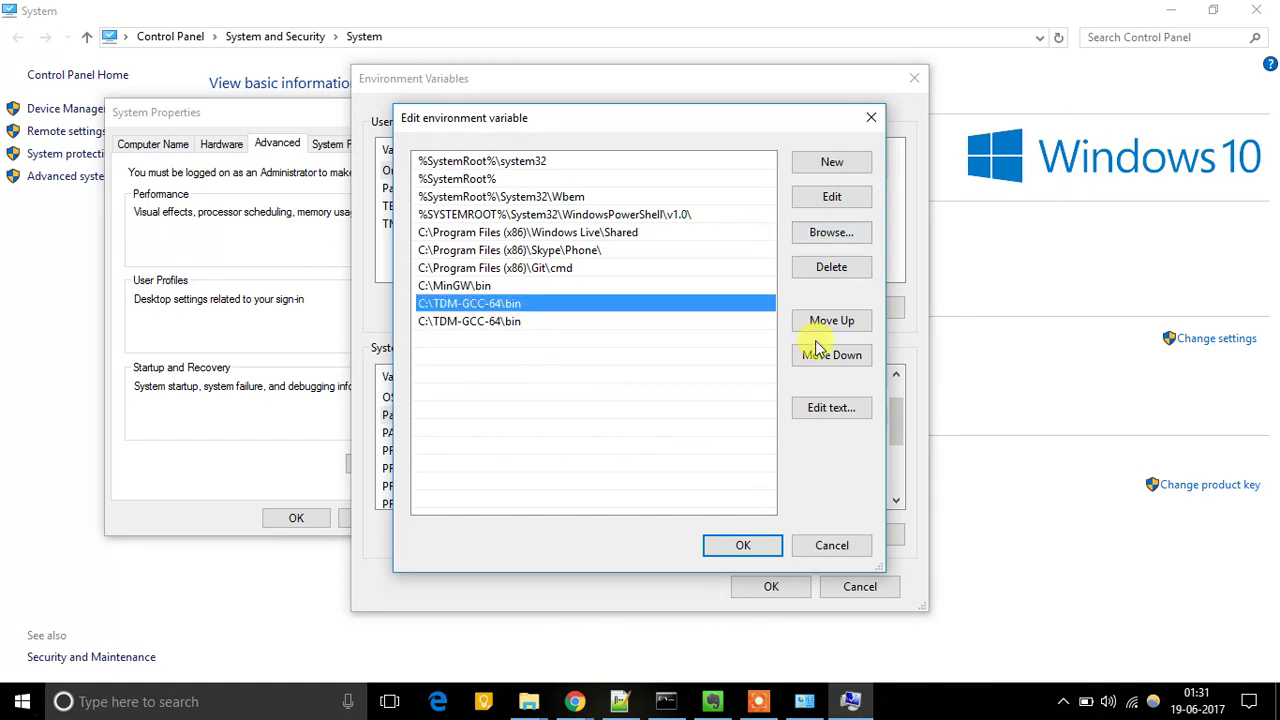
pyautogui.click(831, 267)
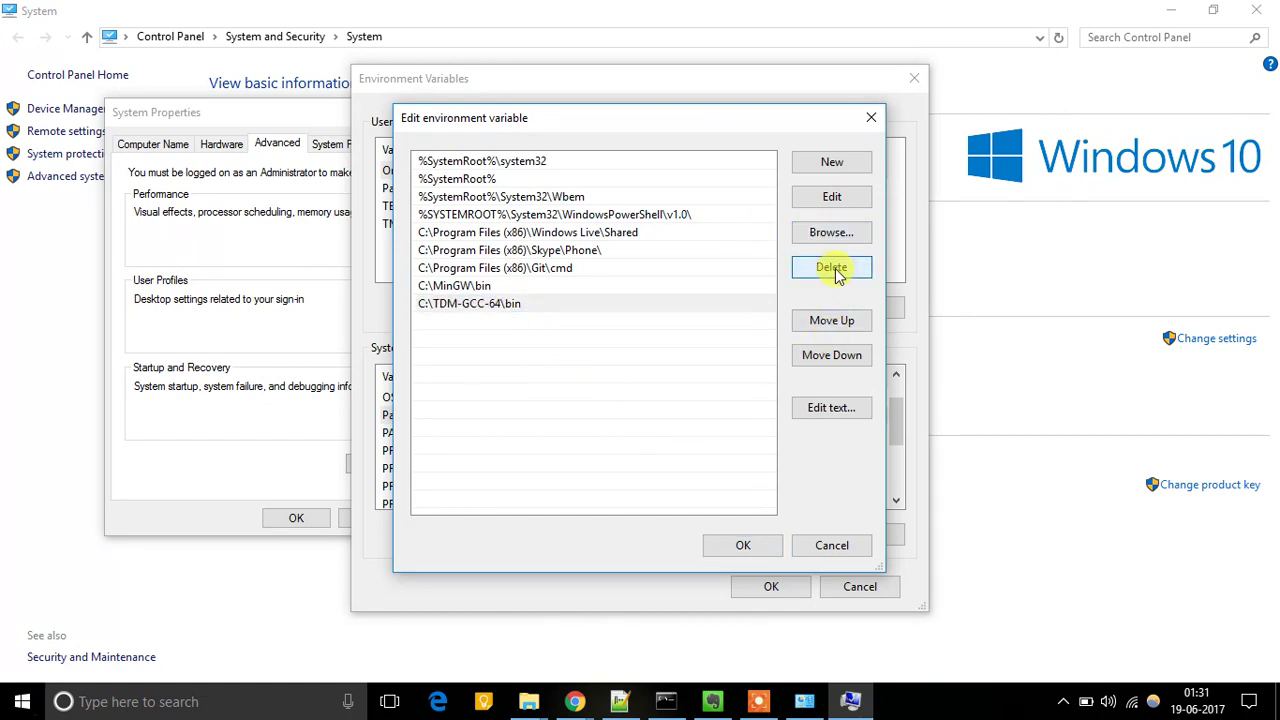
pyautogui.click(580, 304)
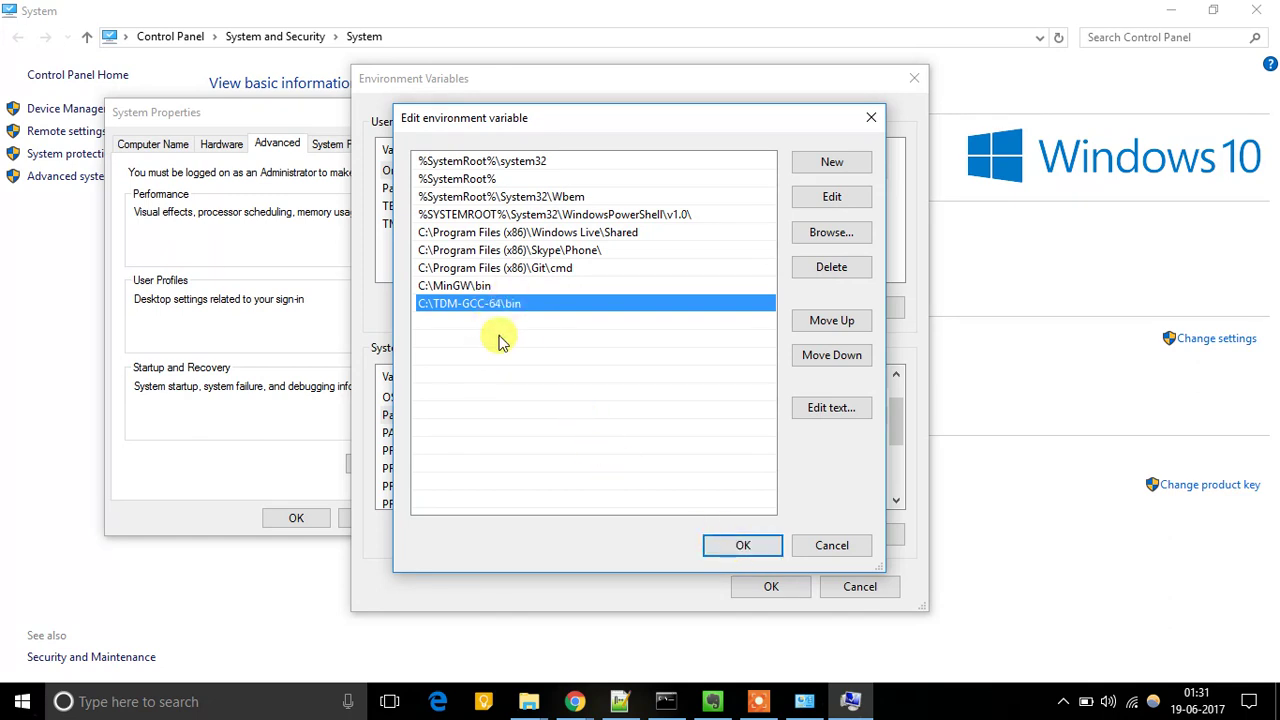
# Step: Close the old Command Prompt window, open a fresh one by running cmd, and reposition its window
pyautogui.click(663, 700)
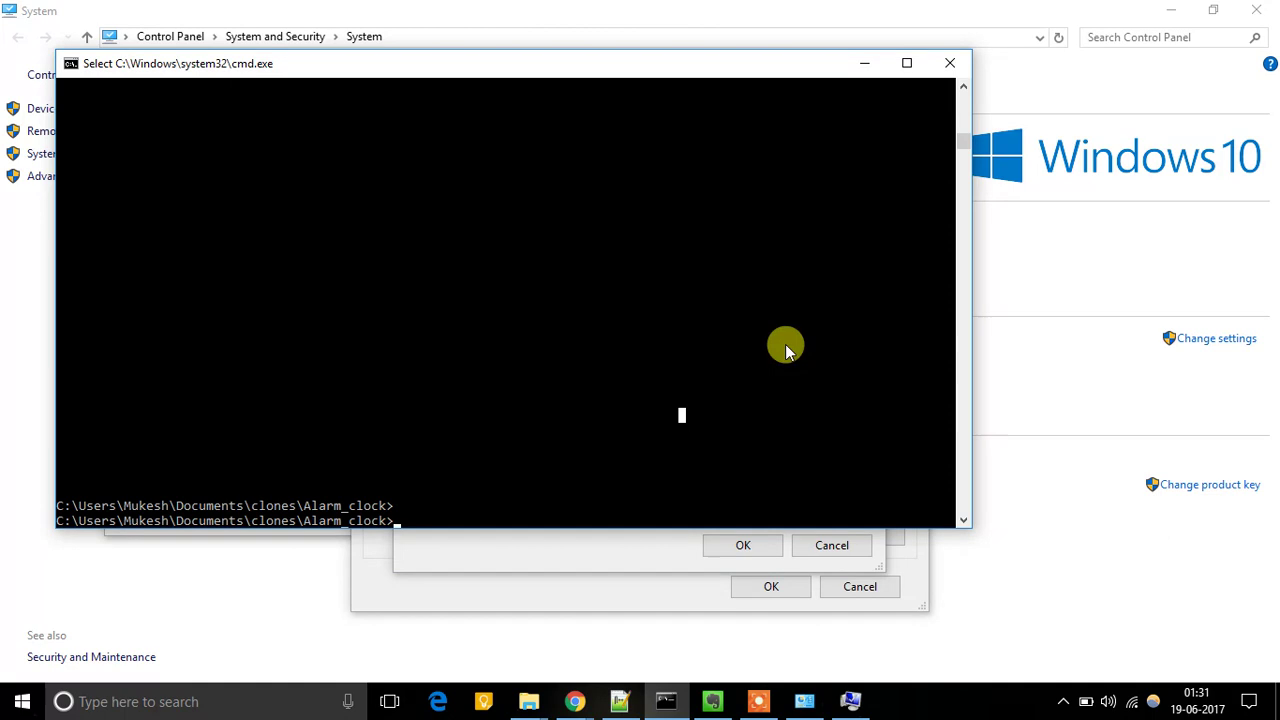
pyautogui.click(946, 64)
pyautogui.press('super+r')
pyautogui.write('cmd')
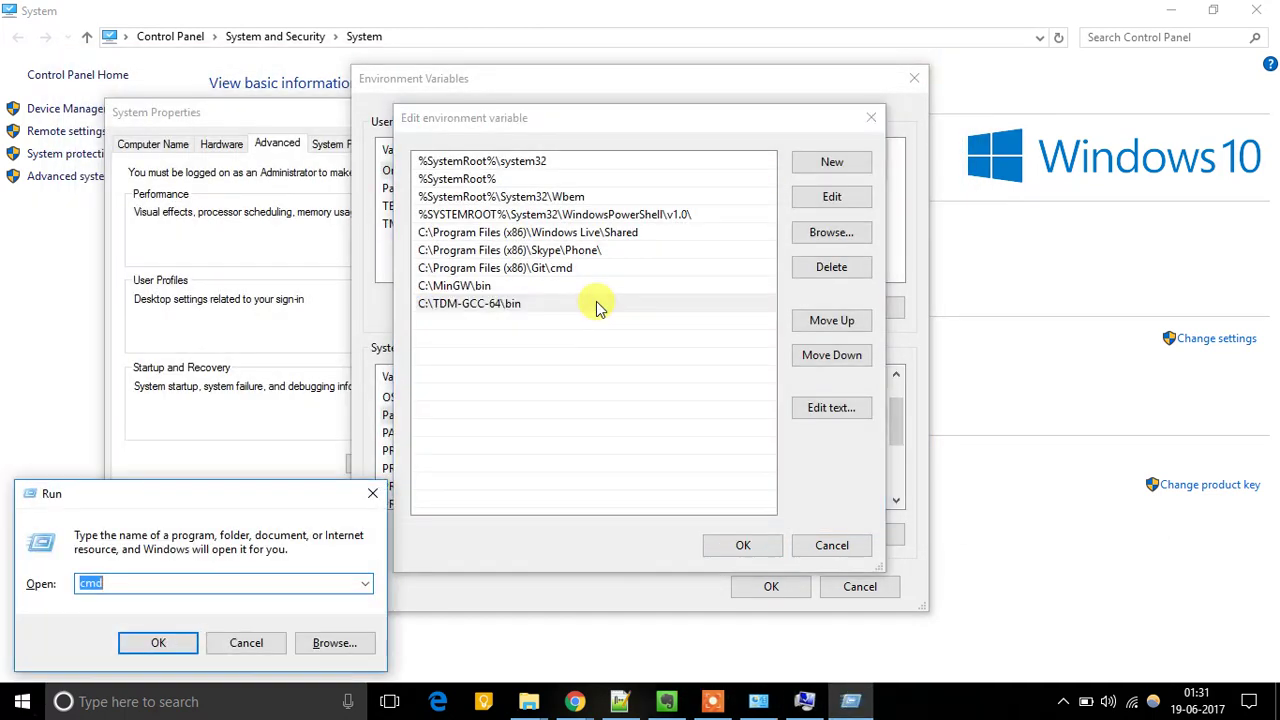
pyautogui.press('Return')
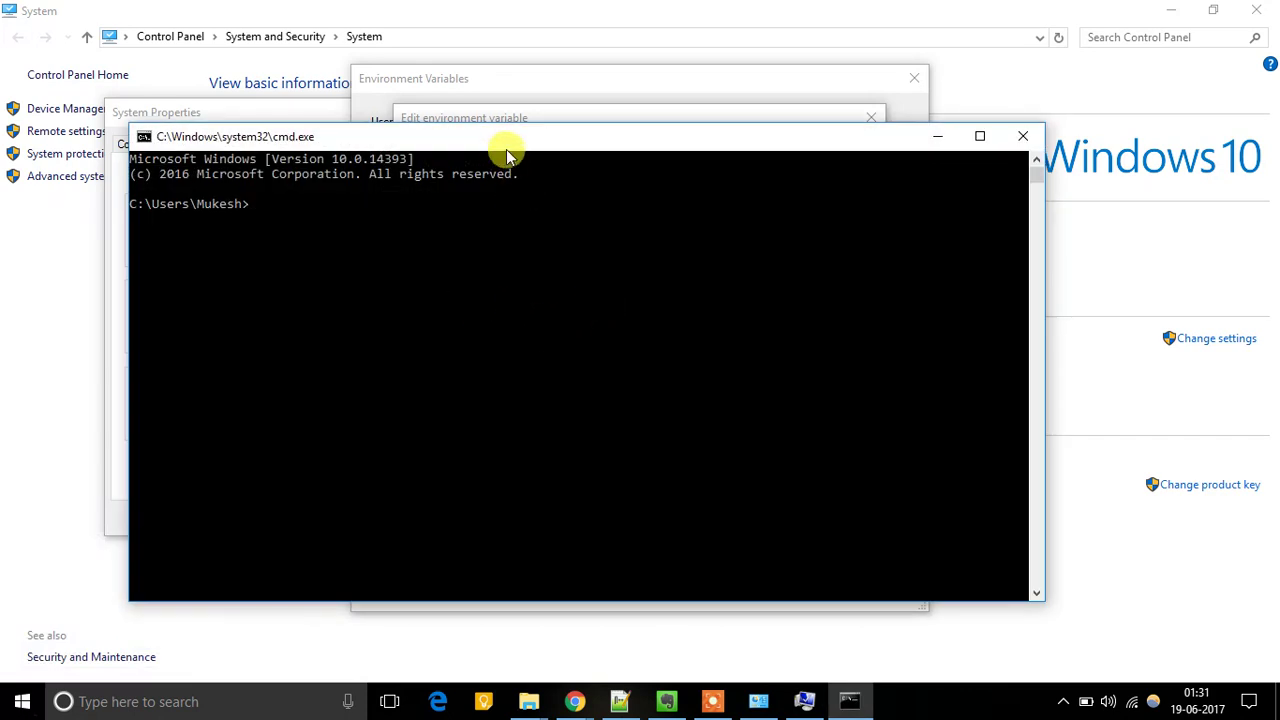
pyautogui.moveTo(504, 137); pyautogui.dragTo(606, 283)
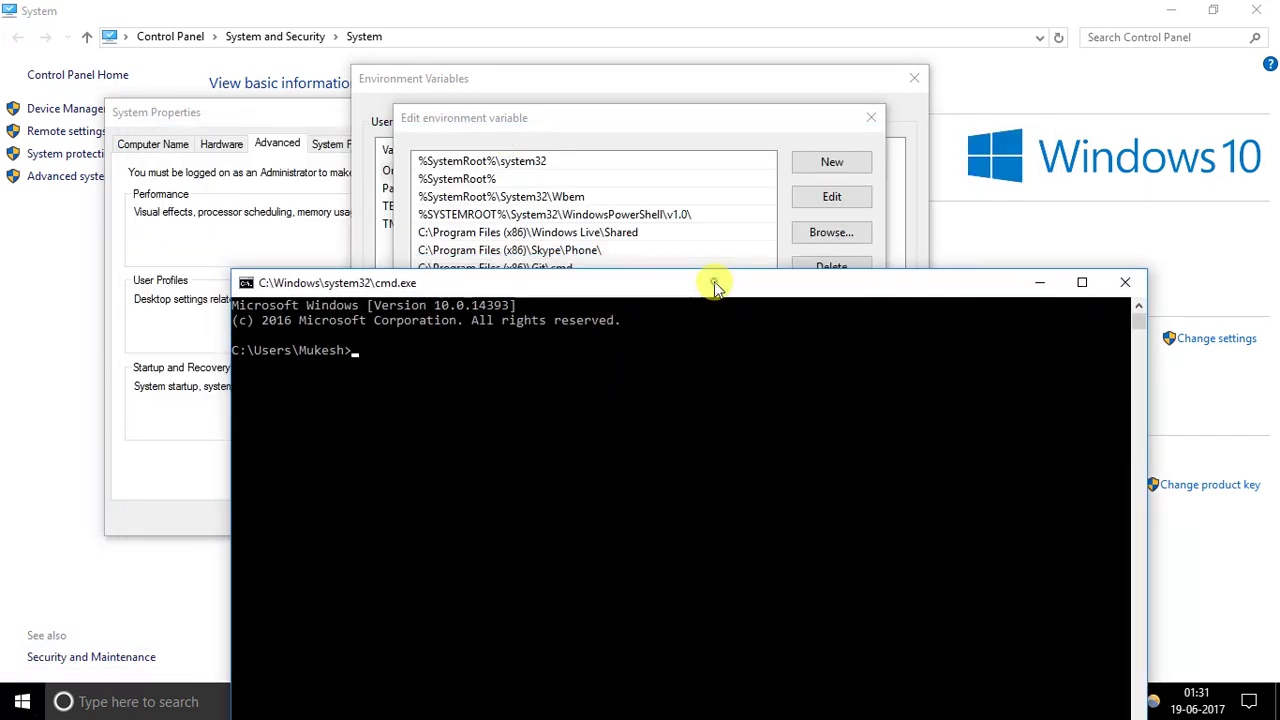
pyautogui.moveTo(714, 280); pyautogui.dragTo(770, 106)
# Step: Accept the Path edit and confirm the Environment Variables and System Properties dialogs
pyautogui.click(745, 77)
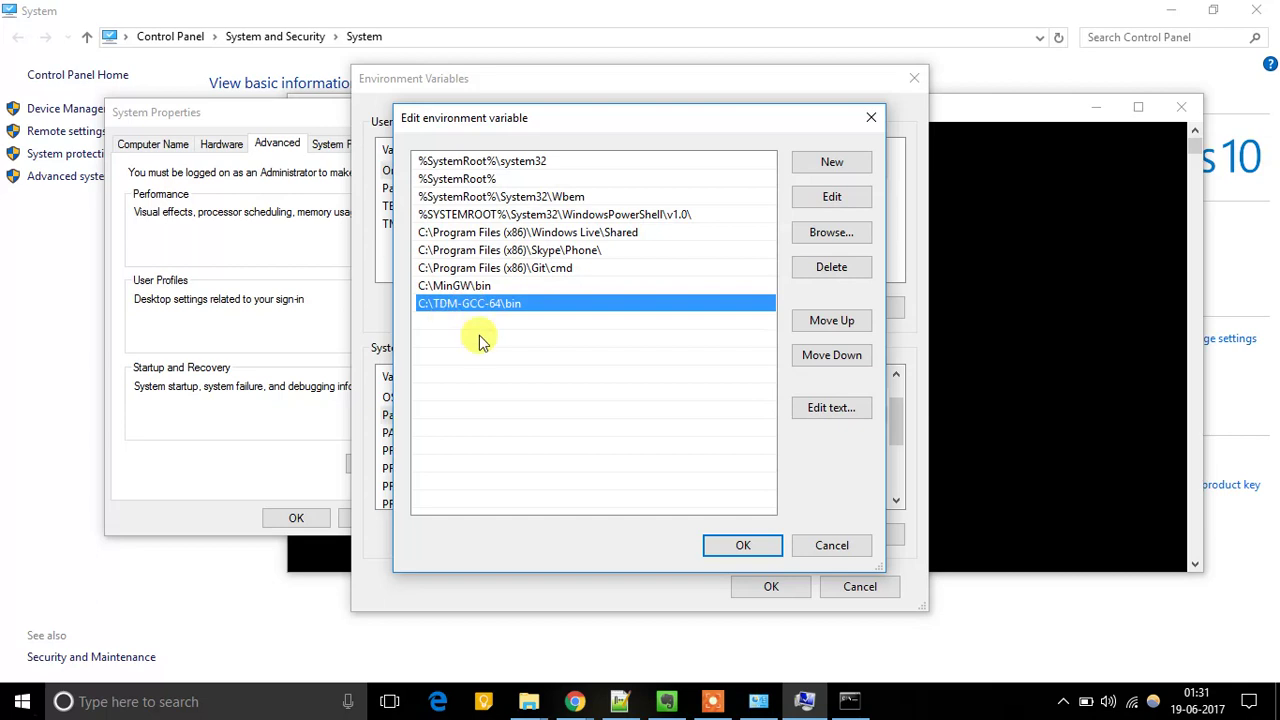
pyautogui.click(740, 548)
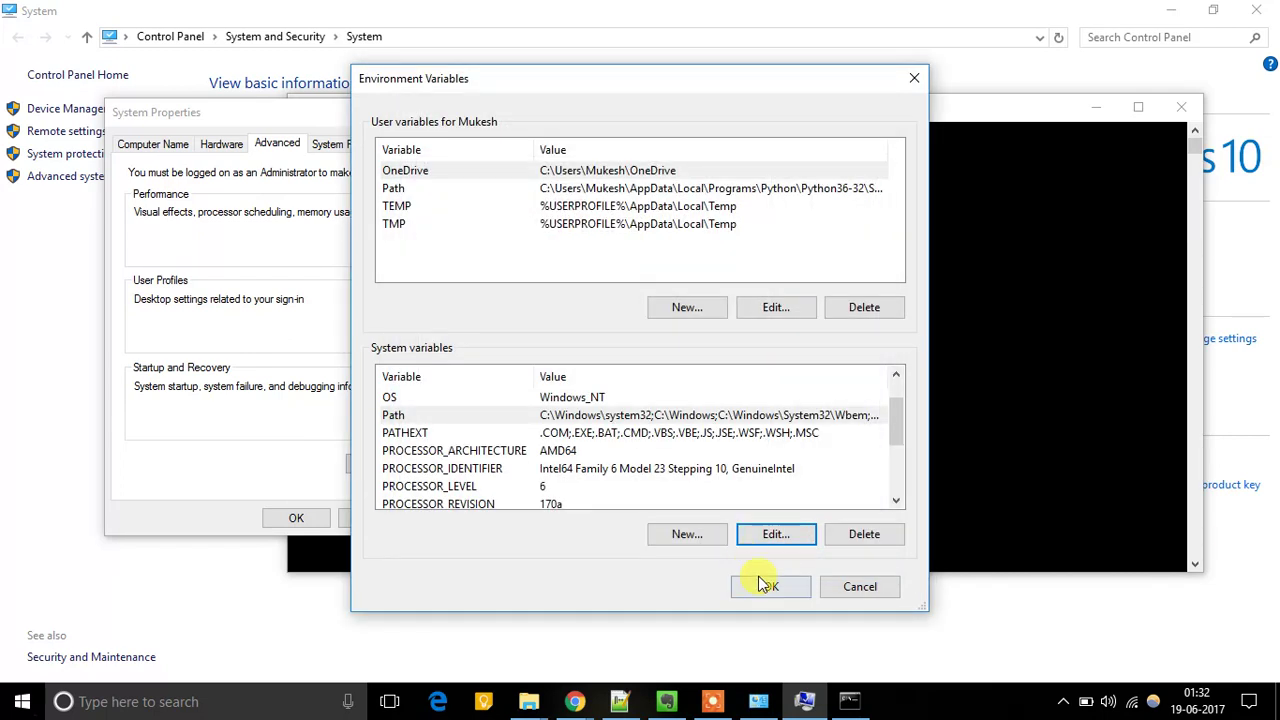
pyautogui.click(758, 586)
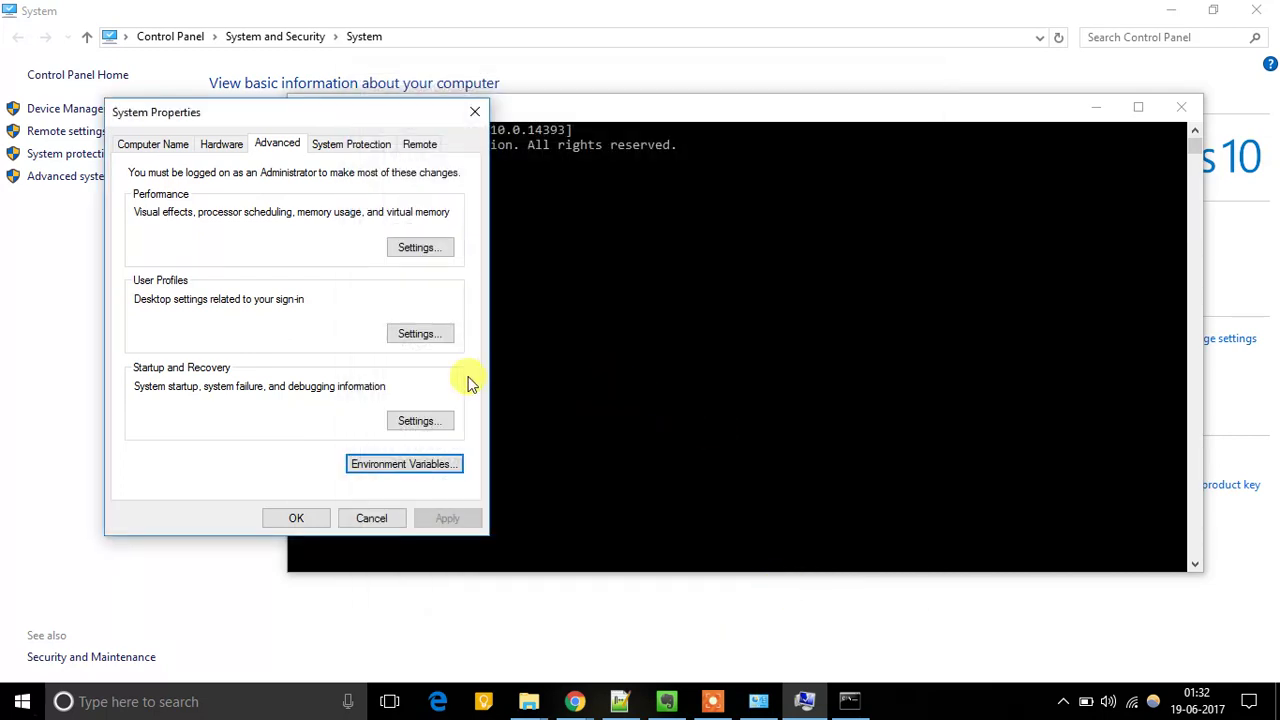
pyautogui.click(296, 518)
# Step: Close the This PC window and bring the TDM-GCC-64 bin folder window to the front
pyautogui.click(502, 367)
pyautogui.moveTo(543, 688)
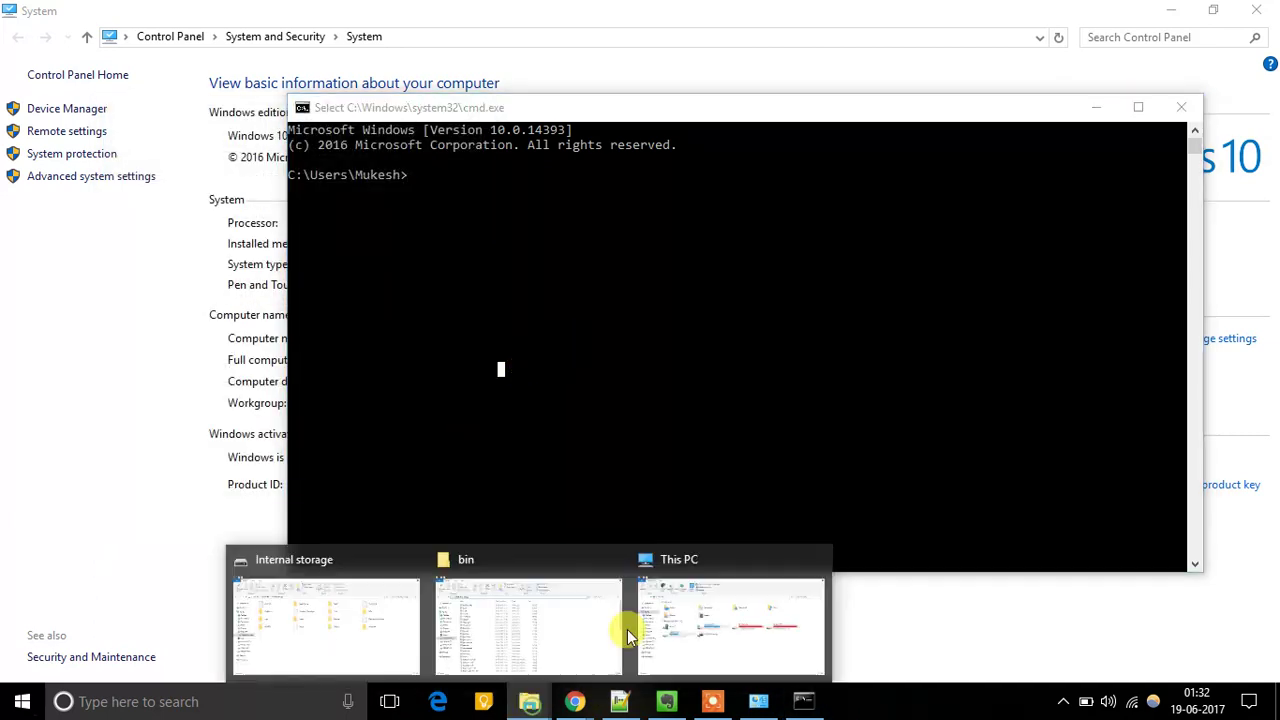
pyautogui.click(816, 560)
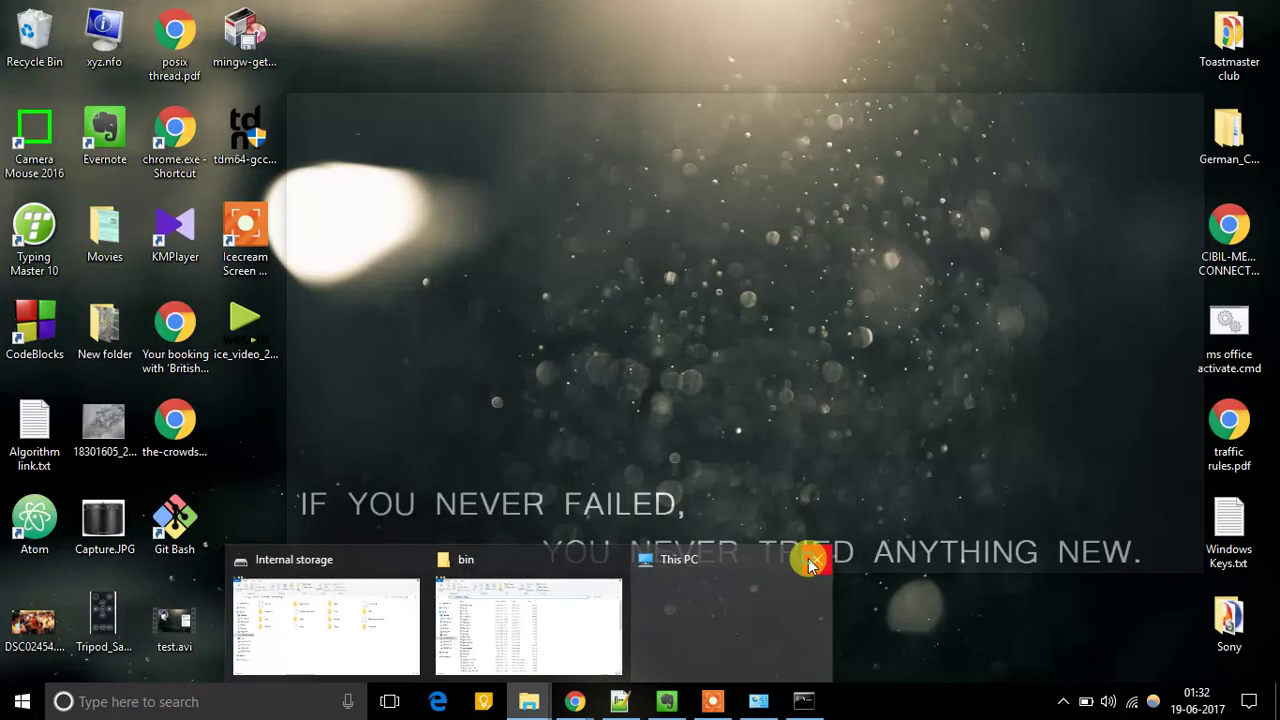
pyautogui.click(594, 611)
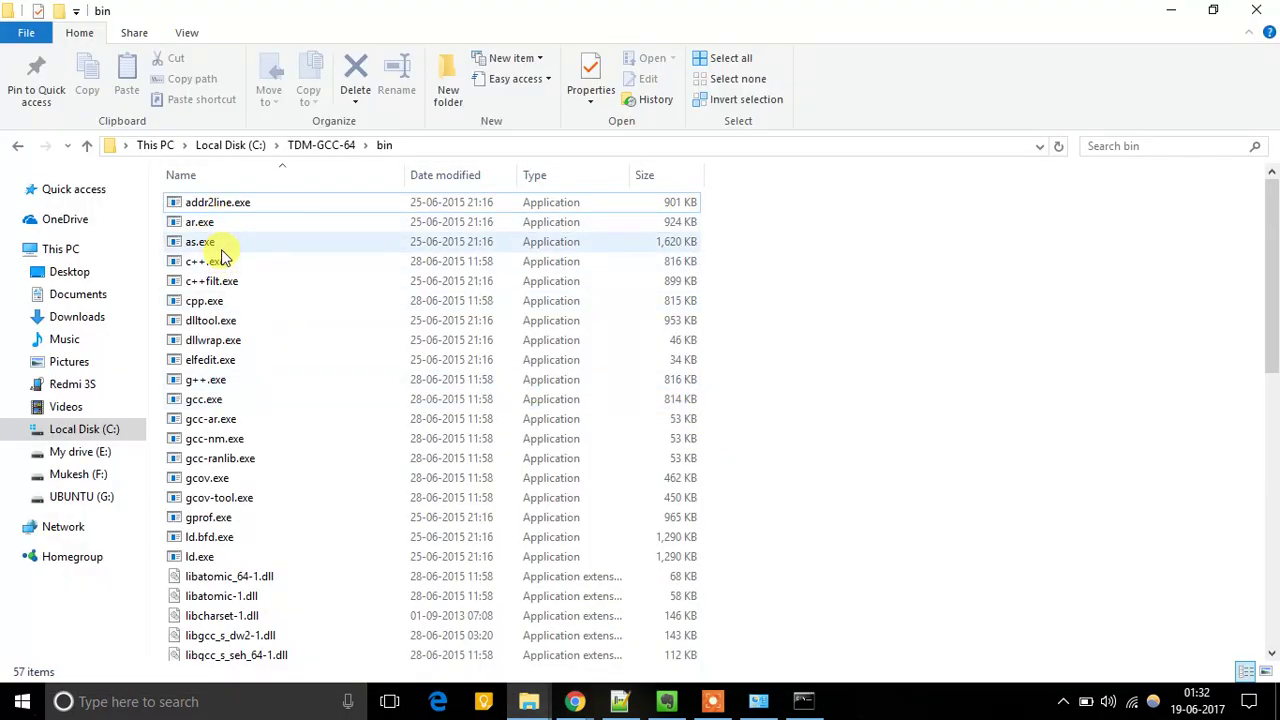
# Step: Switch to Command Prompt, locate as.exe with the command "where as.exe", and highlight the returned folder path and the command
pyautogui.hotkey('alt', 'Tab')
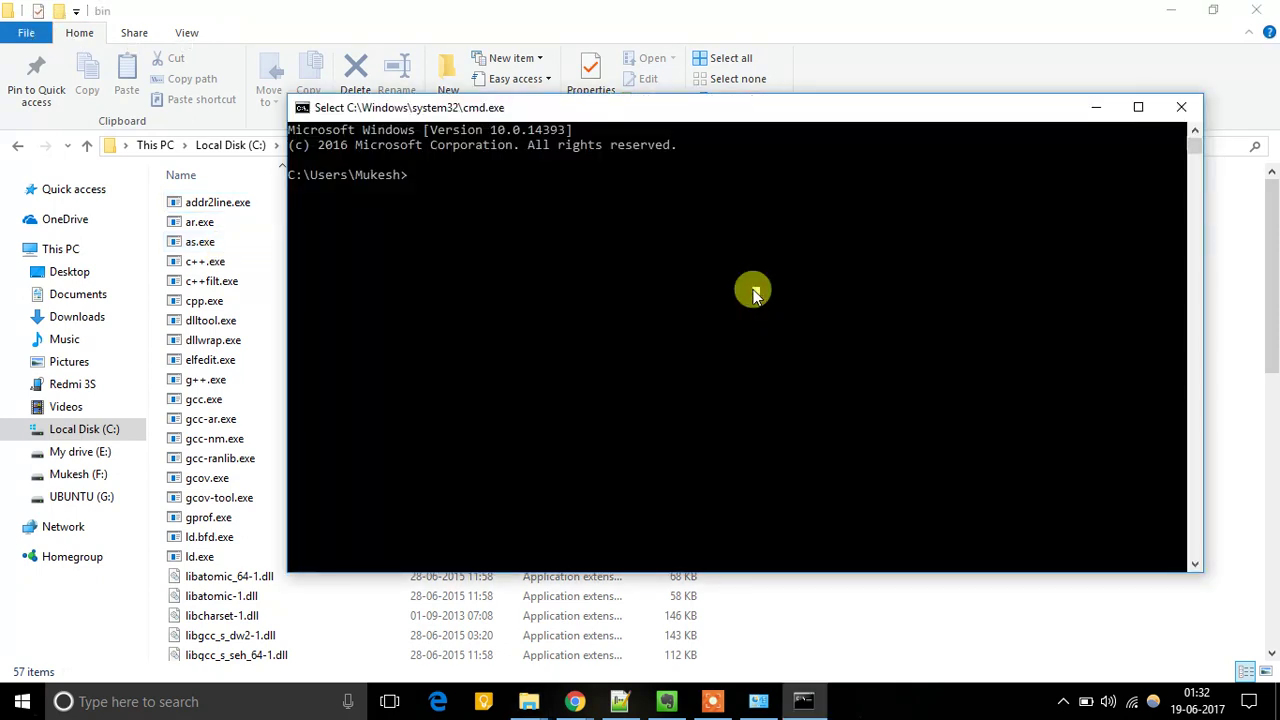
pyautogui.write('where')
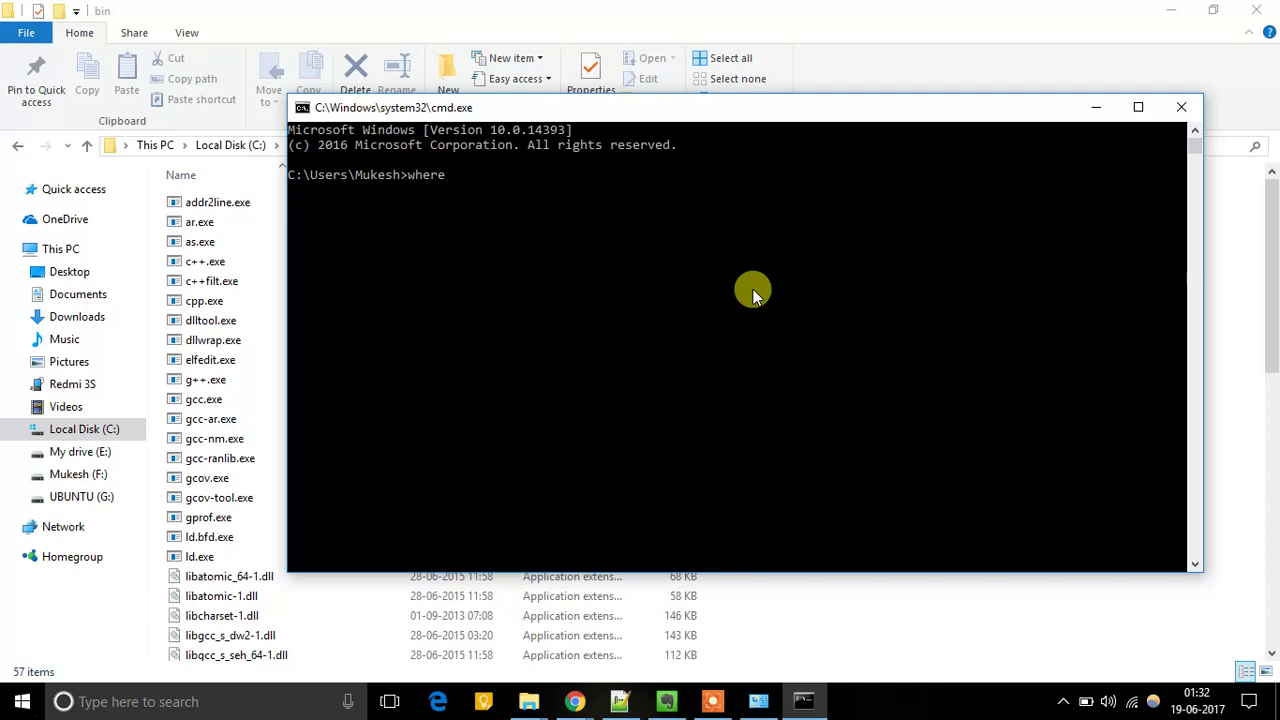
pyautogui.write(' as.exe')
pyautogui.press('Return')
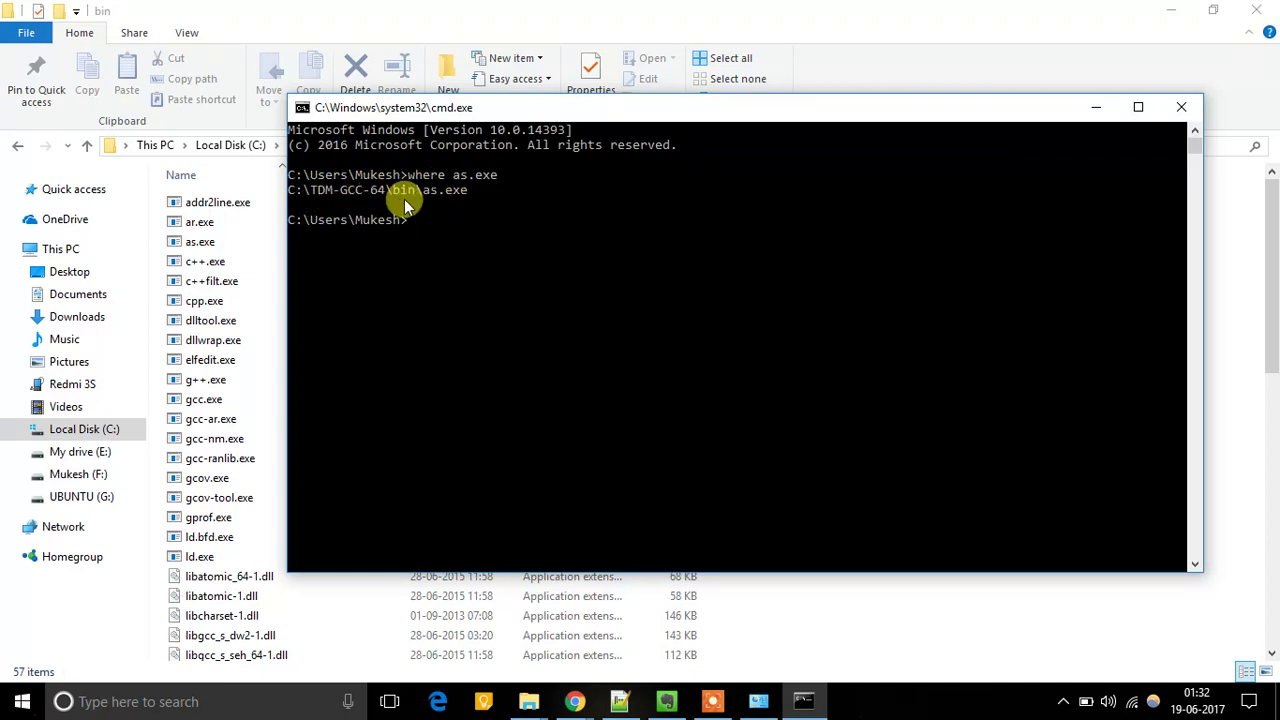
pyautogui.moveTo(413, 192); pyautogui.dragTo(317, 184)
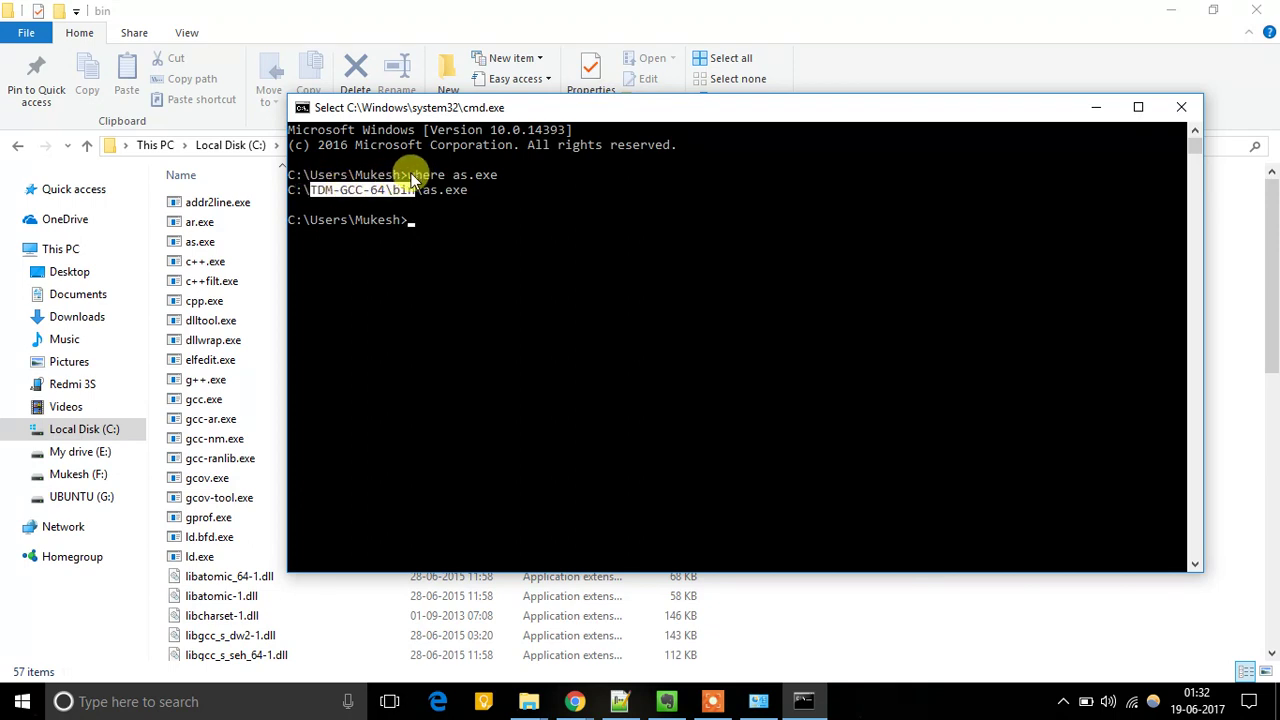
pyautogui.moveTo(408, 175); pyautogui.dragTo(503, 174)
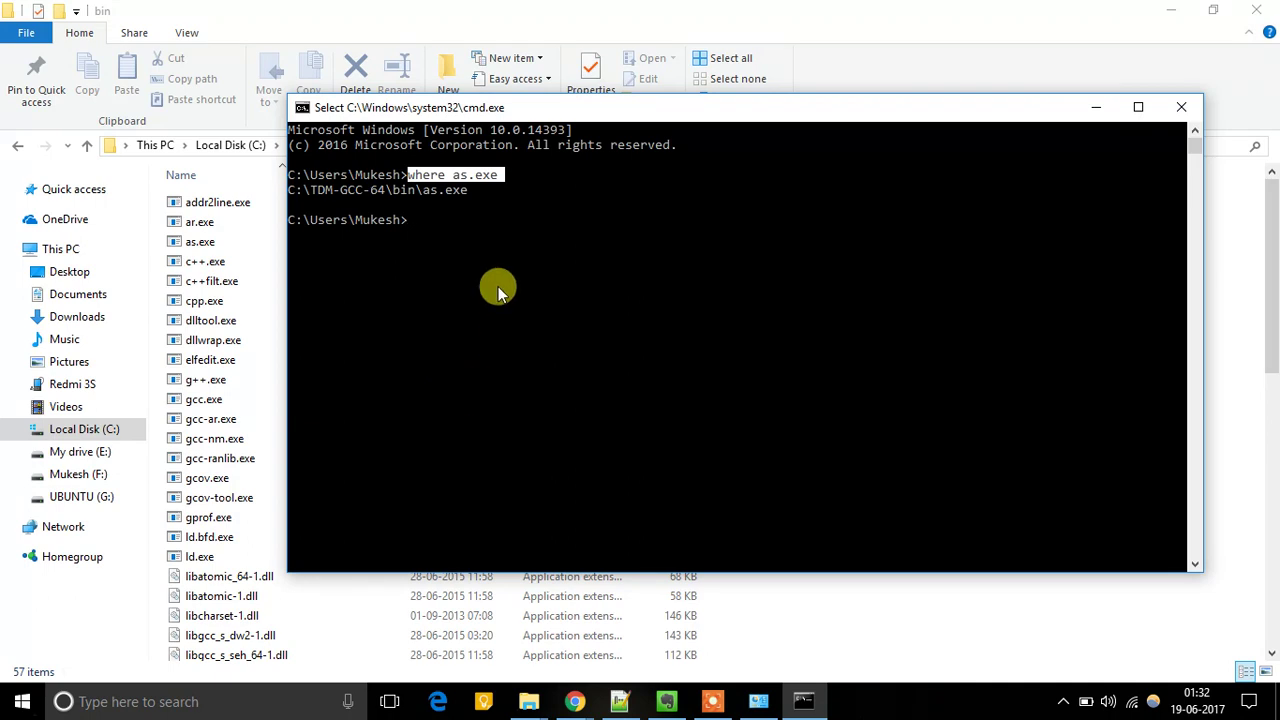
# Step: Try to look up the made-up program name abgf with the command "which abgf"
pyautogui.write('w')
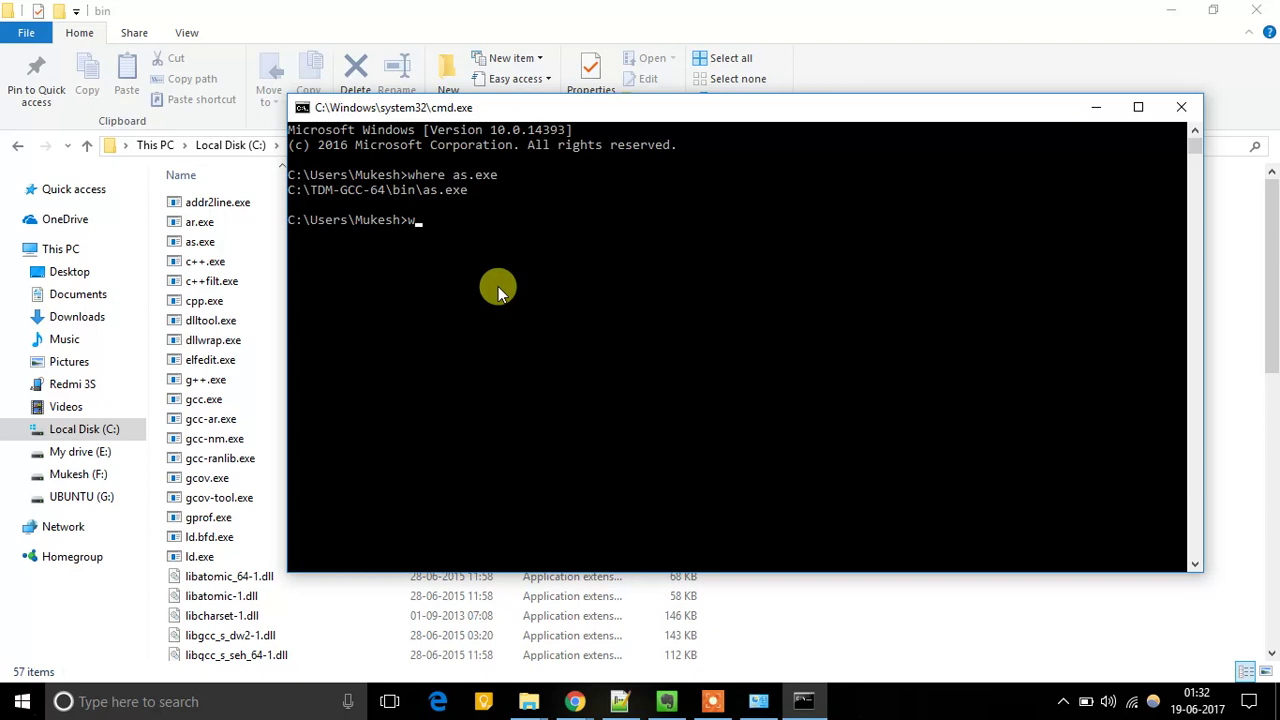
pyautogui.write('hich abgf')
pyautogui.press('Return')
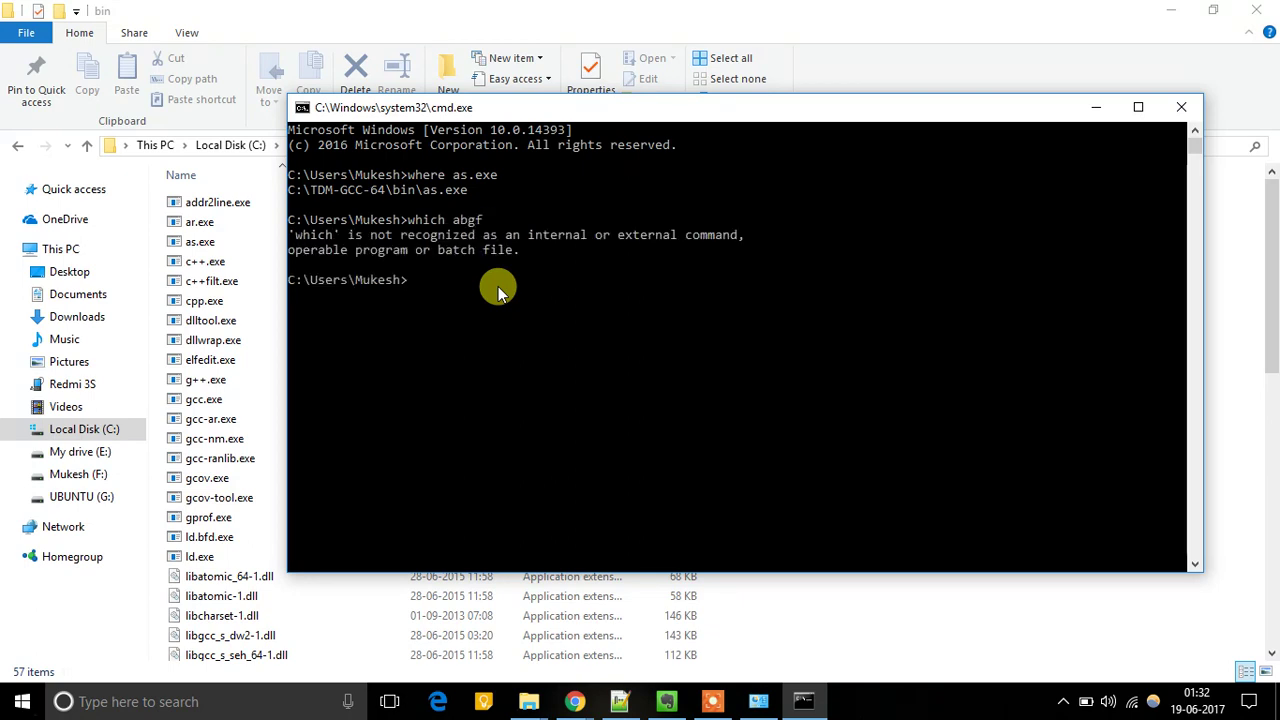
# Step: Search for a made-up file name with the command "where asfgjhgf", highlight the returned message, and clear the highlight
pyautogui.press('Up')
pyautogui.press('Up')
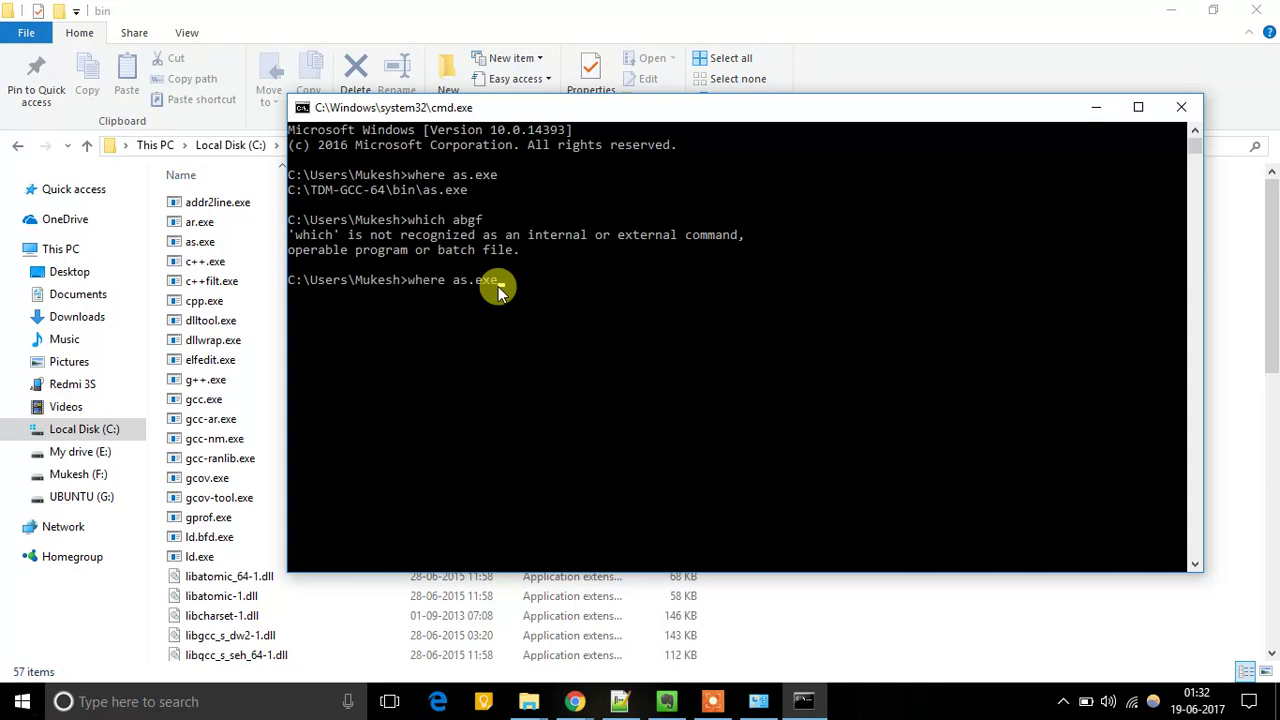
pyautogui.write('fgjhgf')
pyautogui.press('Return')
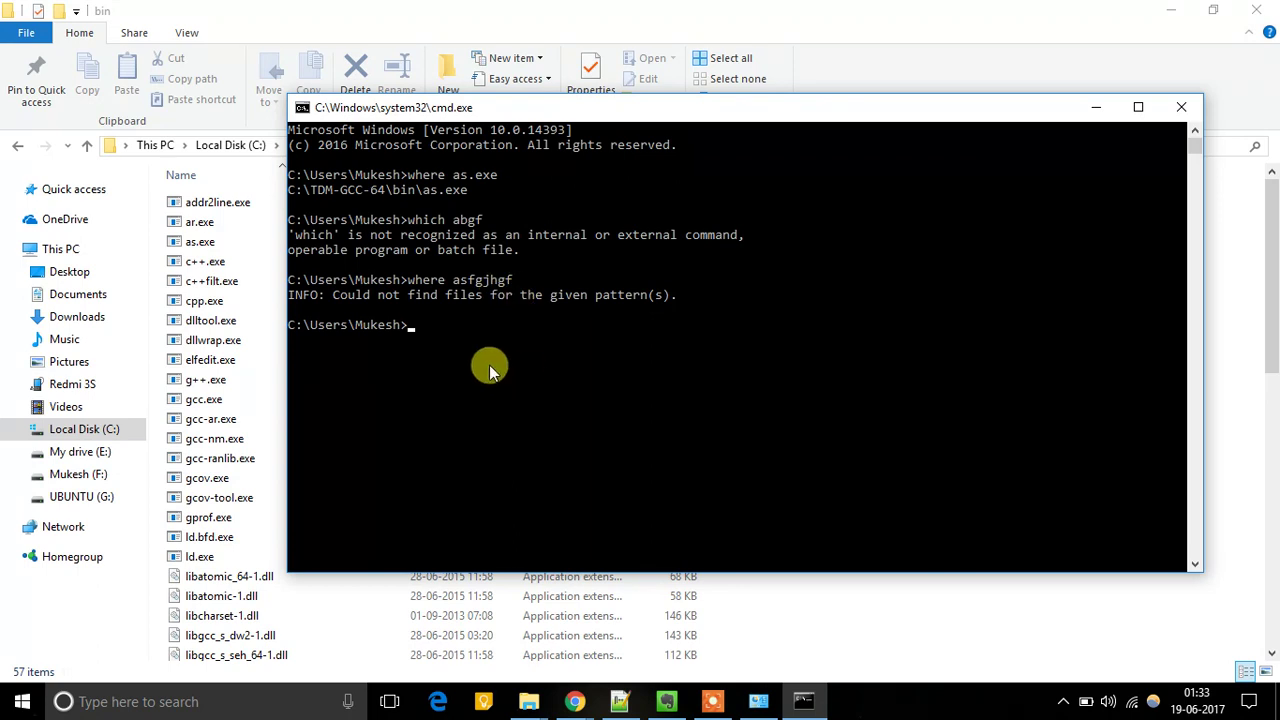
pyautogui.moveTo(582, 277); pyautogui.dragTo(686, 296)
pyautogui.click(695, 300)
# Step: Locate g++.exe with the command "where g++.exe", and highlight the returned path and the command line
pyautogui.press('Up')
pyautogui.press('Up')
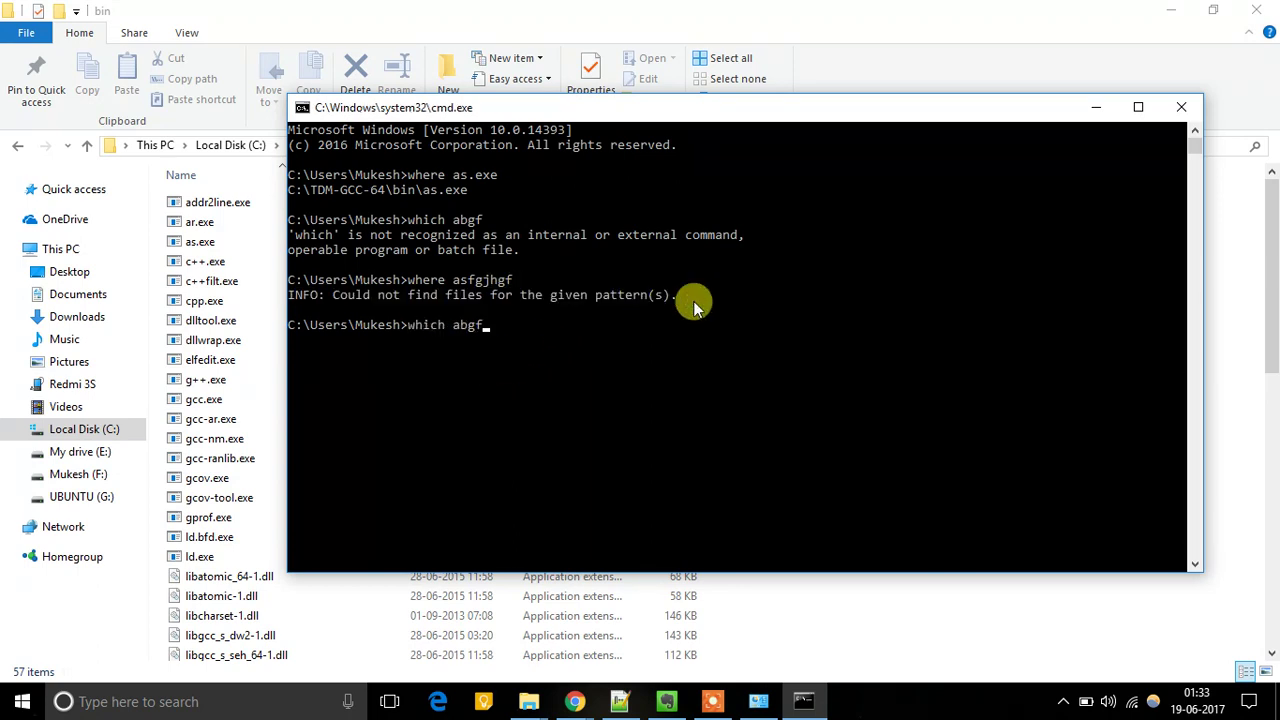
pyautogui.press('Down')
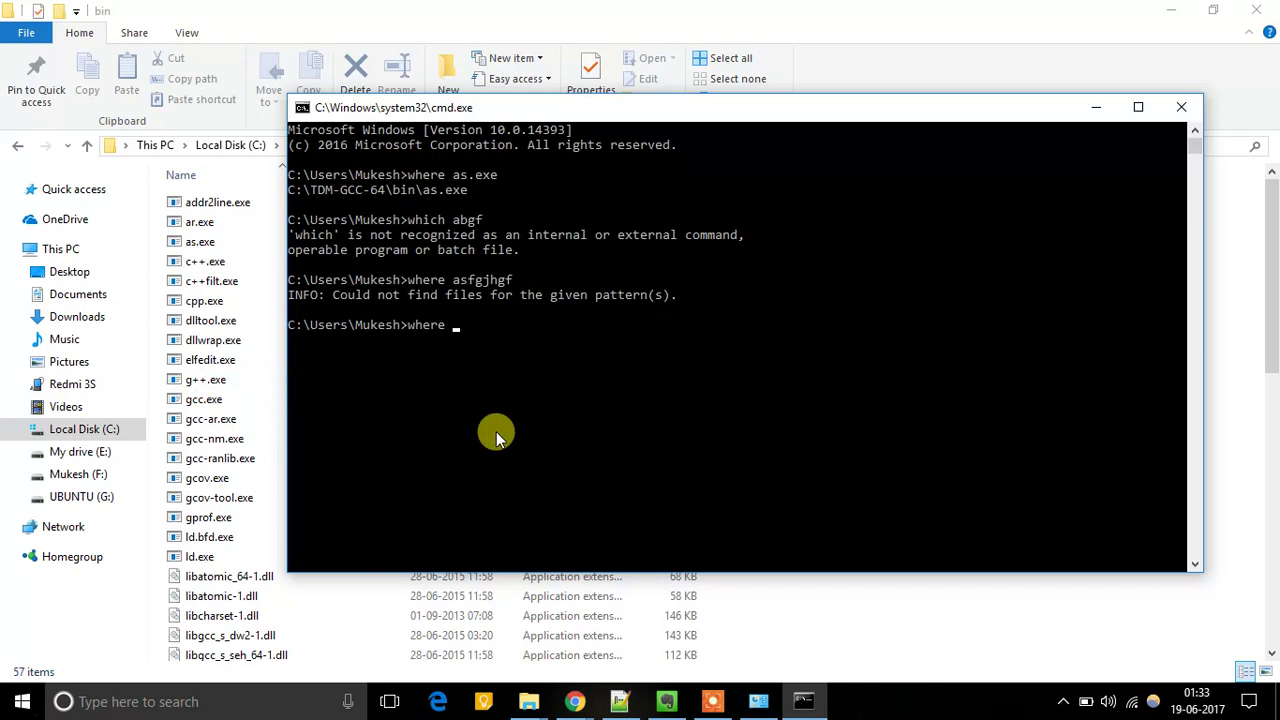
pyautogui.write('g++')
pyautogui.write('.ex')
pyautogui.write('e')
pyautogui.press('Return')
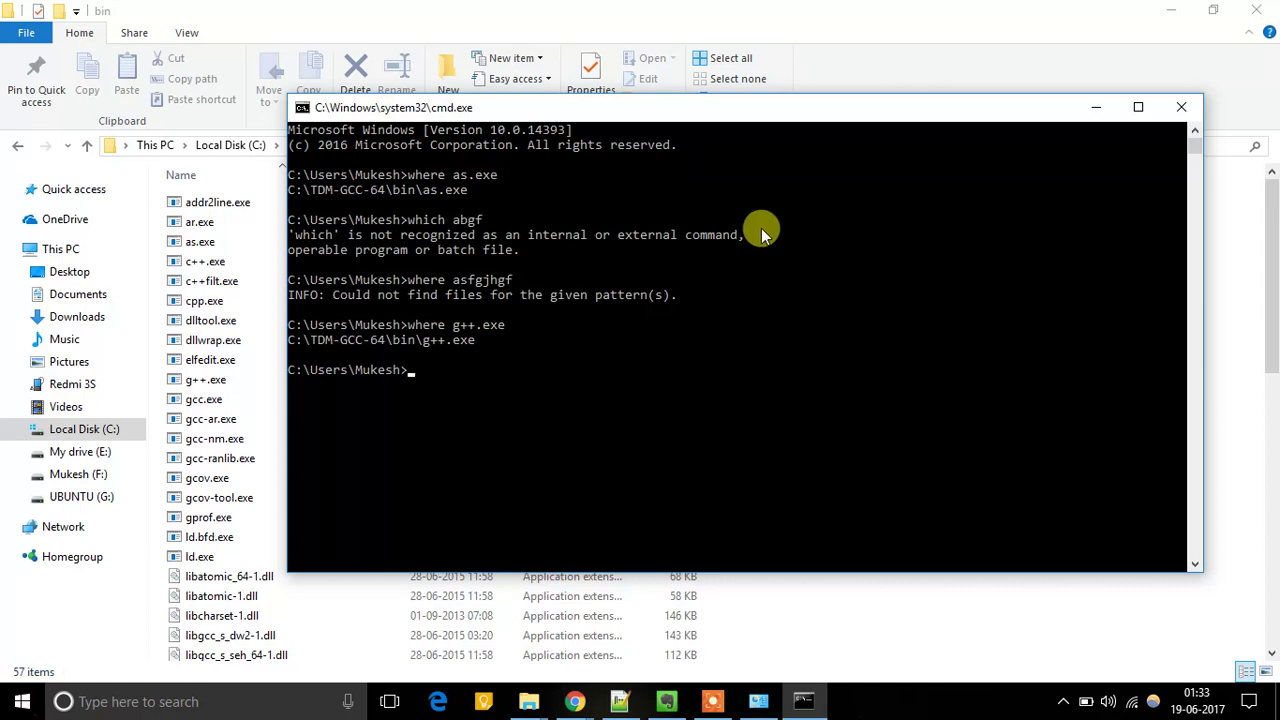
pyautogui.click(478, 340)
pyautogui.moveTo(478, 343); pyautogui.dragTo(299, 345)
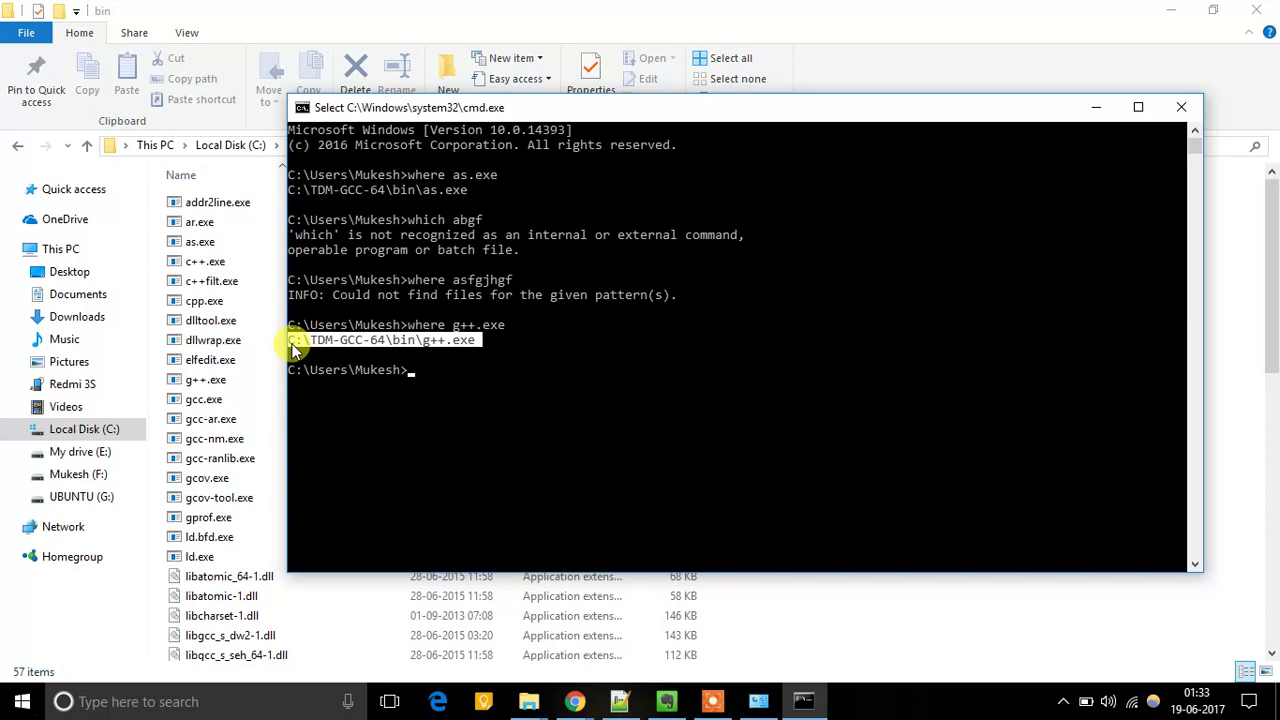
pyautogui.moveTo(500, 324); pyautogui.dragTo(297, 330)
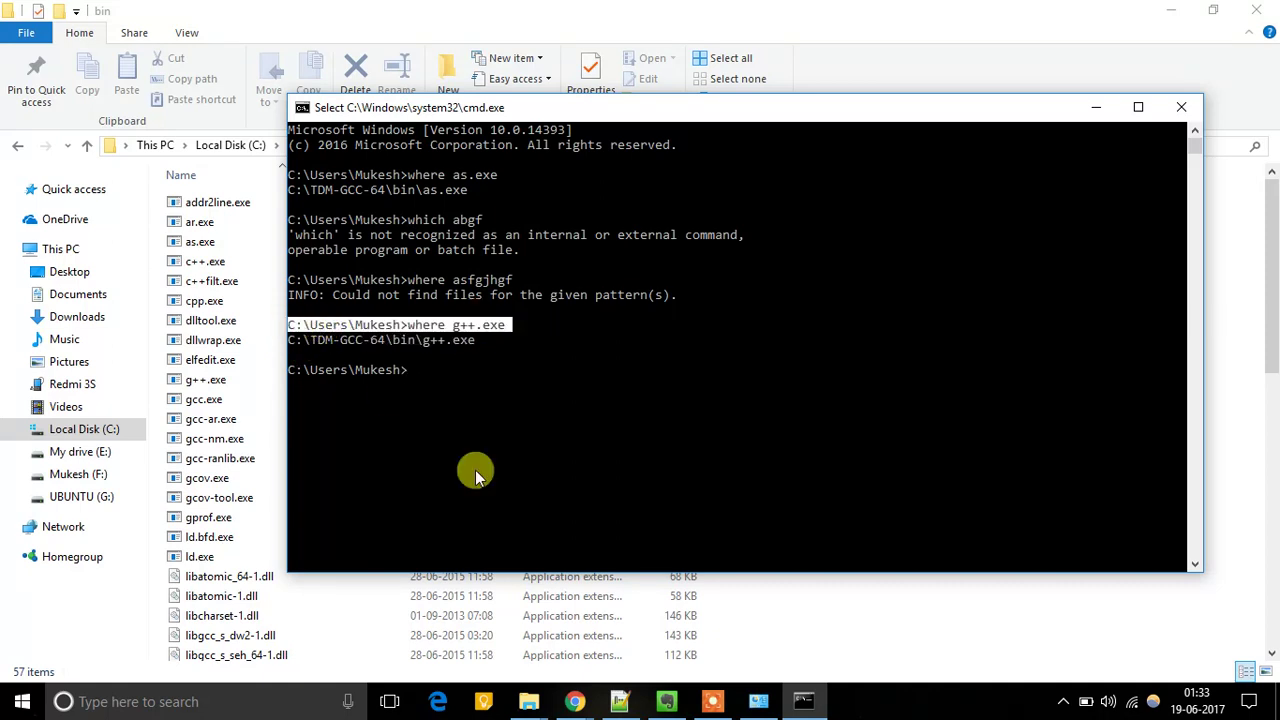